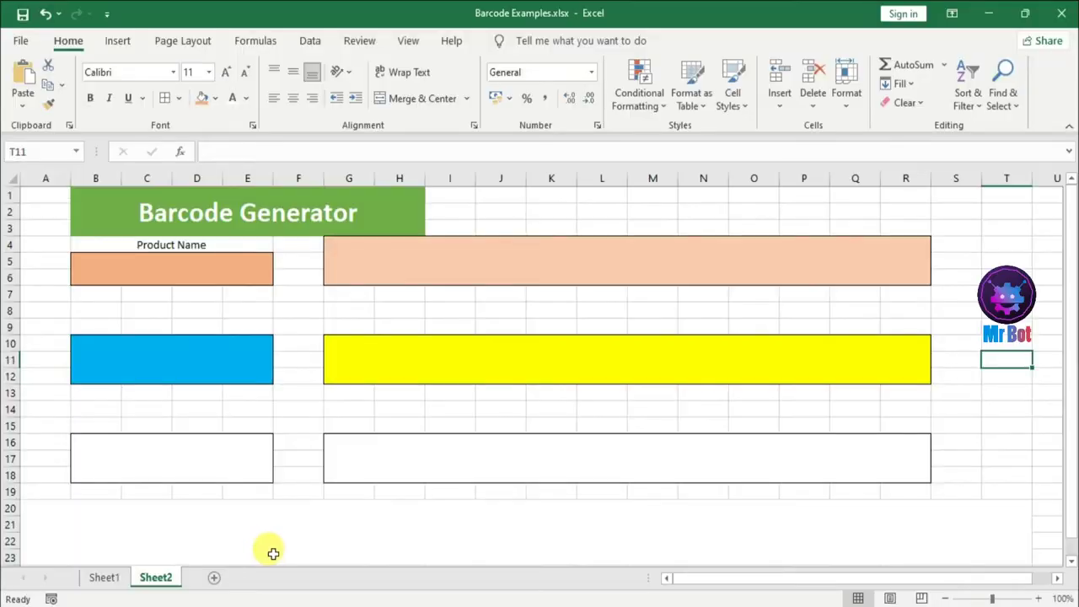
# Step: On Sheet1, inspect the yellow, green and orange barcodes' formulas and font, e.g. ="*"&B5&"*"
pyautogui.click(103, 579)
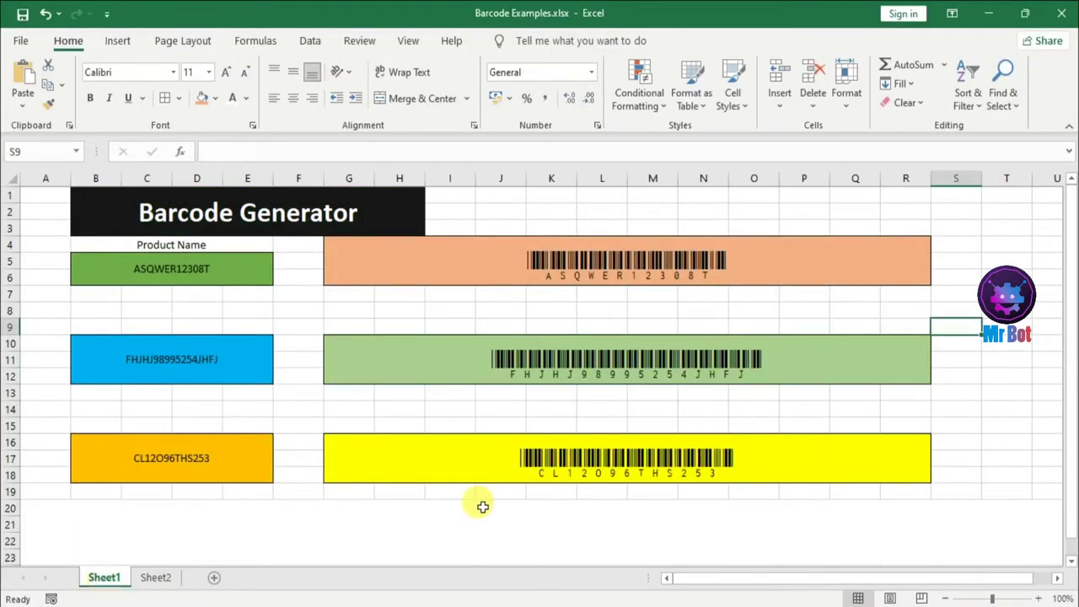
pyautogui.click(756, 491)
pyautogui.click(804, 466)
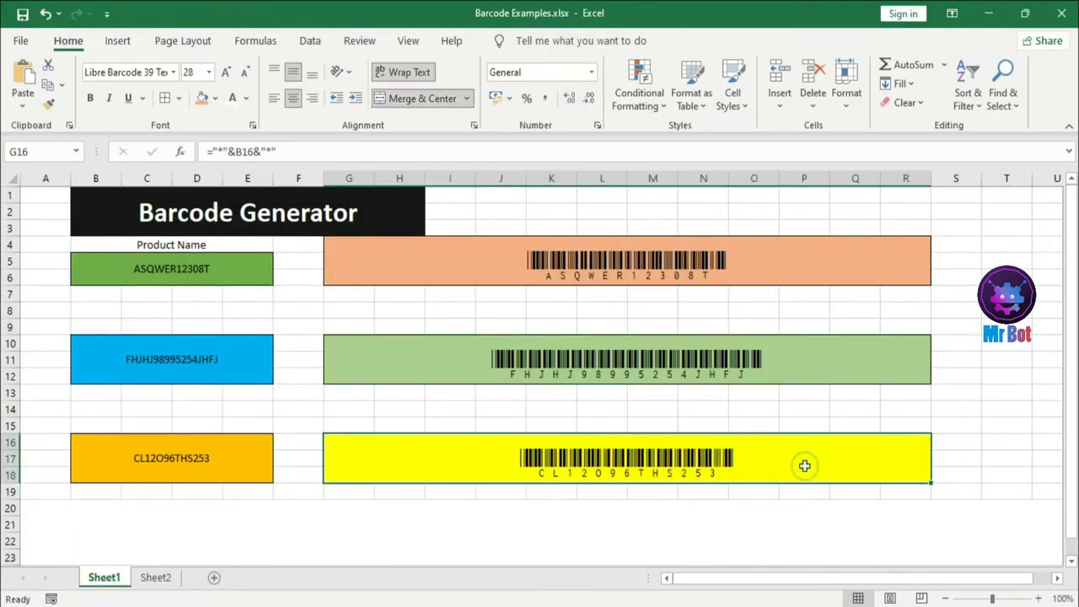
pyautogui.click(640, 348)
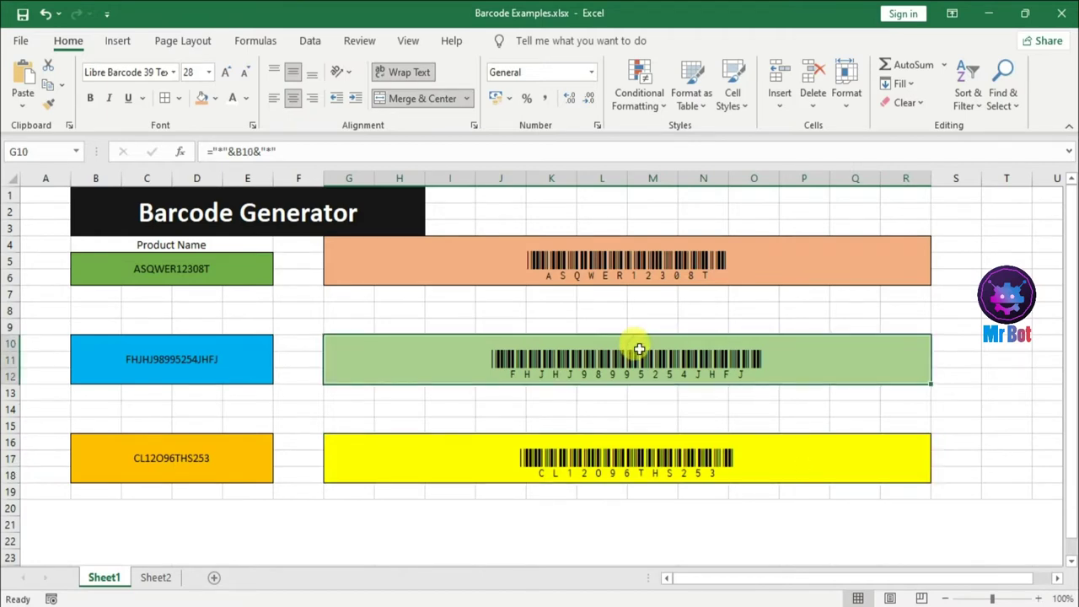
pyautogui.click(767, 256)
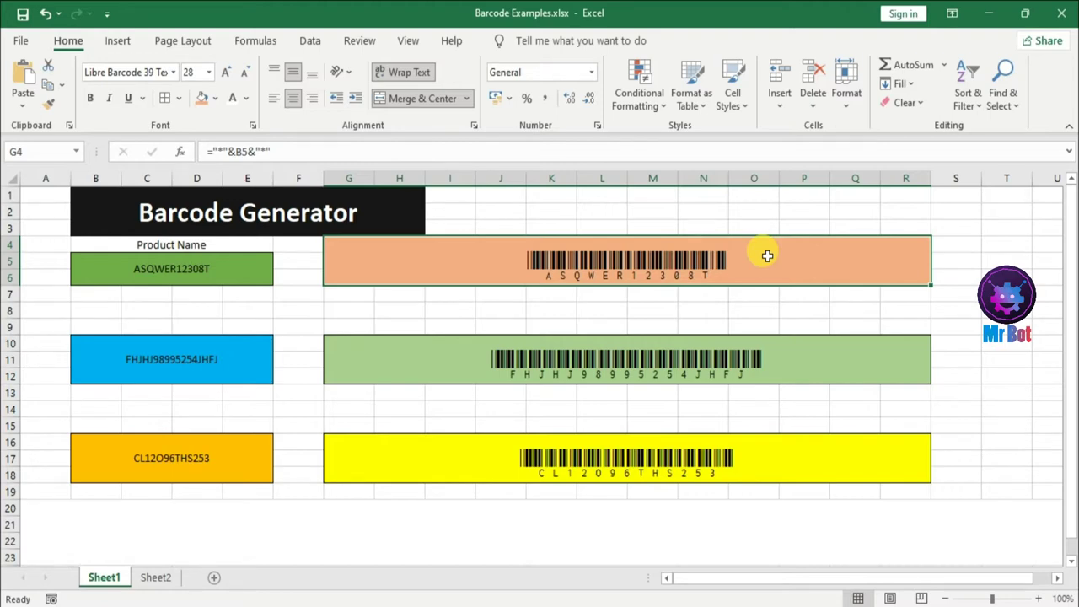
pyautogui.click(960, 321)
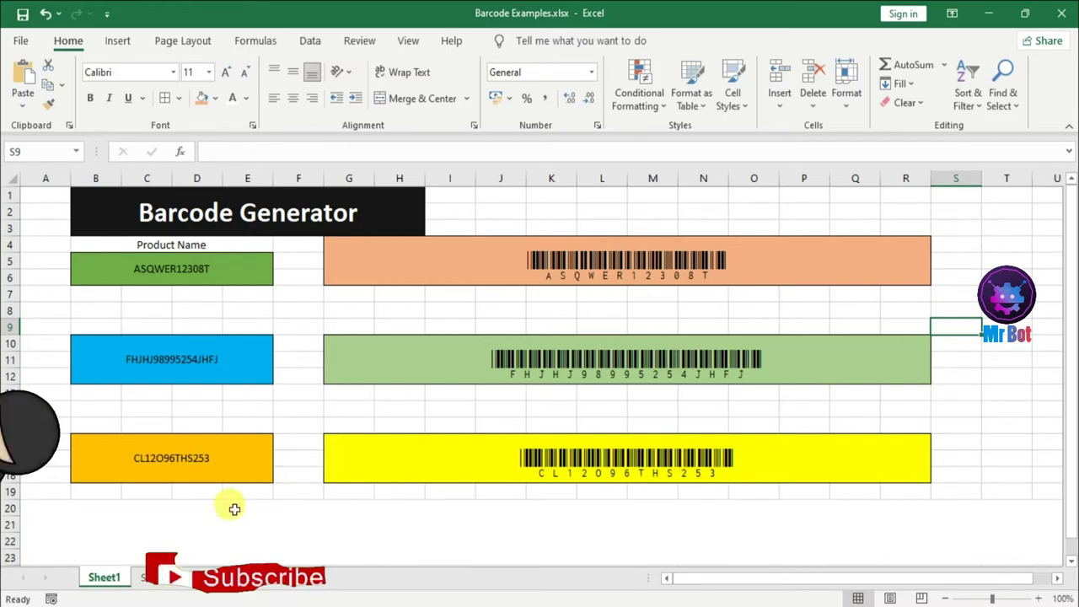
pyautogui.click(809, 250)
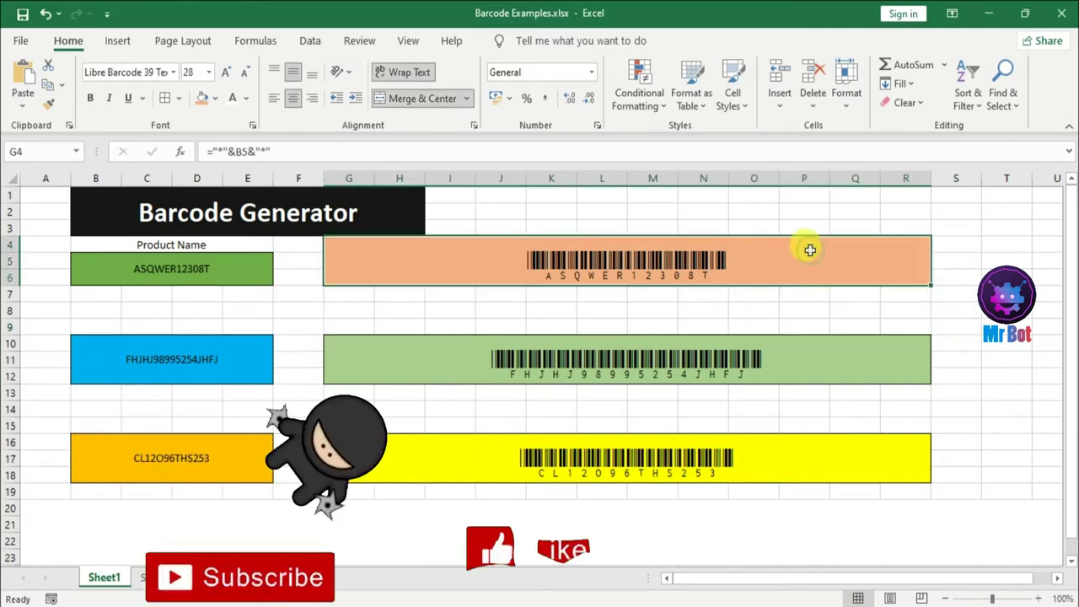
# Step: Change product name B10 to hfjhdjfhjdhfj645564 and confirm the green barcode in G10 updates
pyautogui.click(345, 311)
pyautogui.click(175, 362)
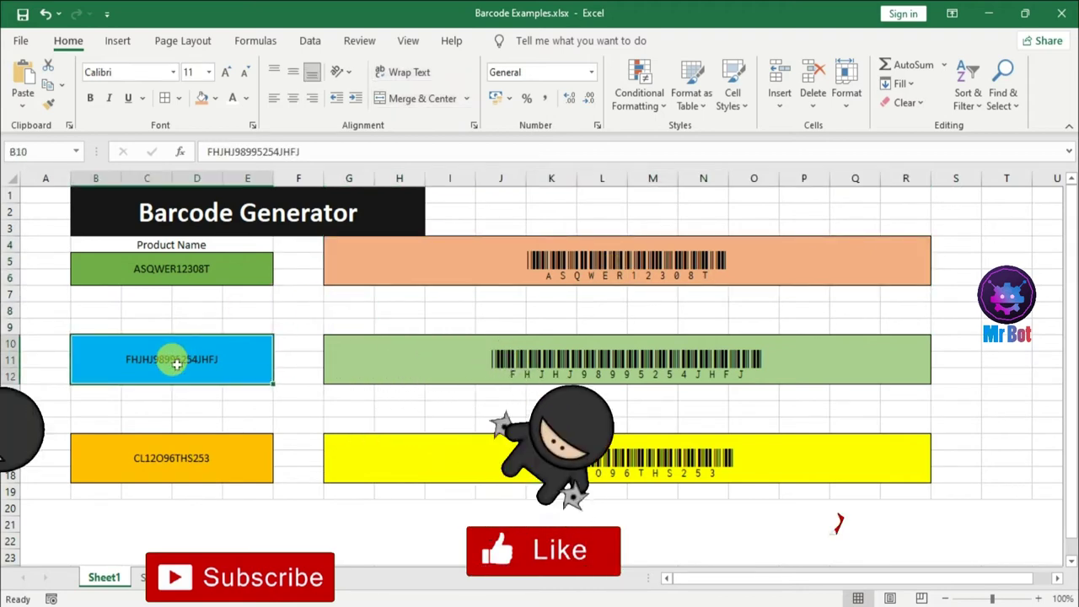
pyautogui.write('hfjhdjfhjdhfj645564')
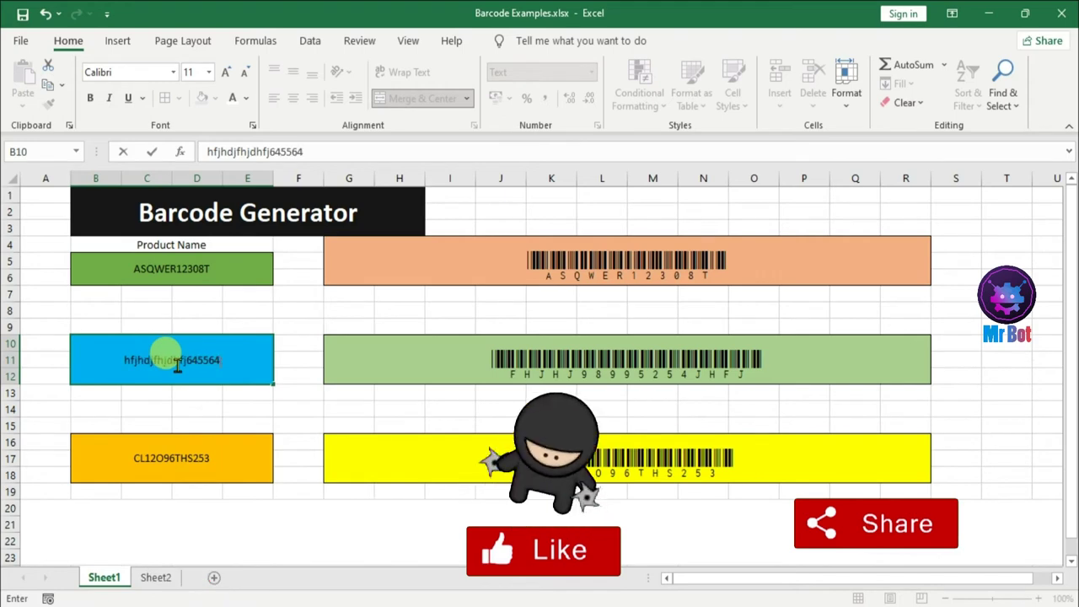
pyautogui.press('Return')
pyautogui.click(744, 361)
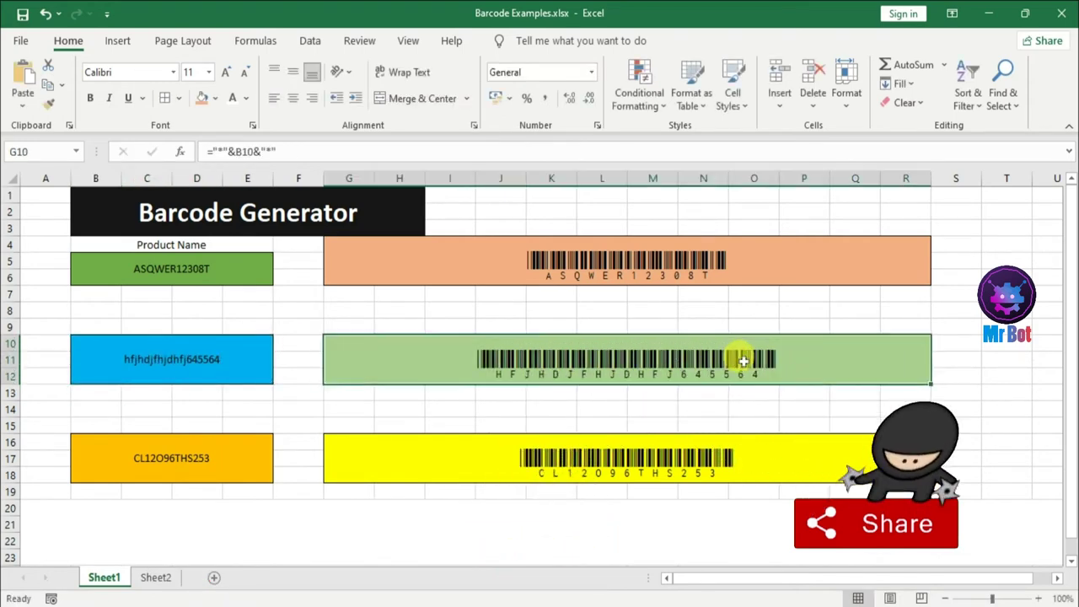
pyautogui.click(949, 376)
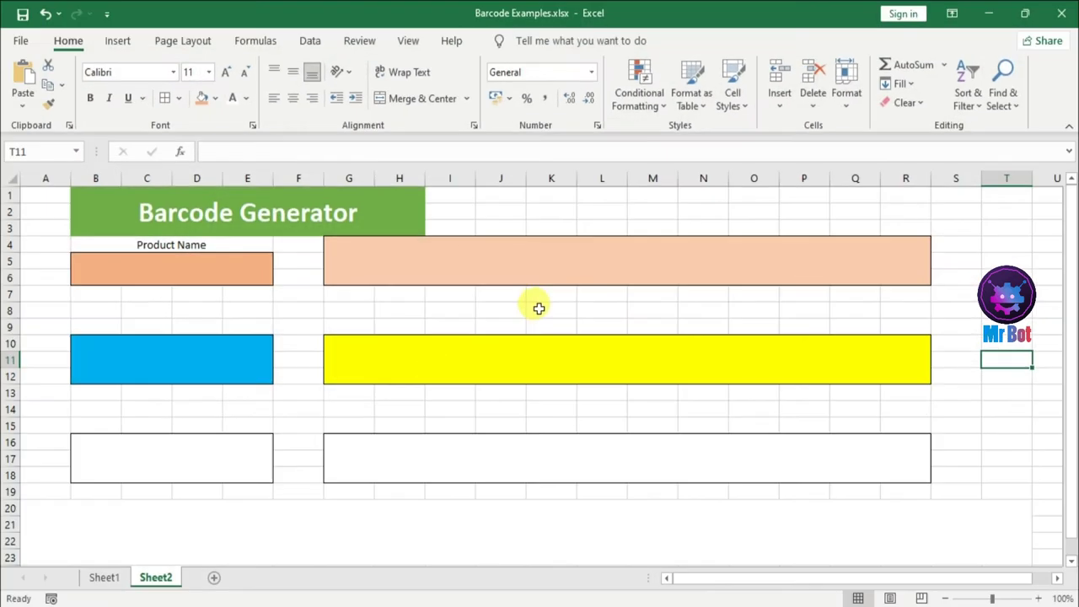
pyautogui.click(539, 309)
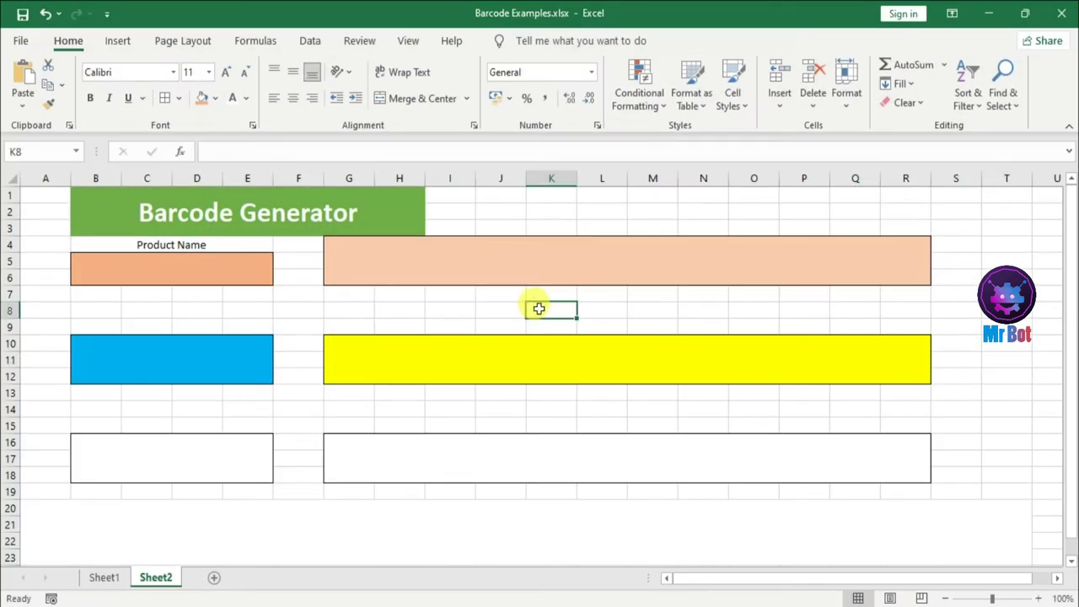
# Step: Enter KFJNHDKFNK6546465 in Sheet2's orange Product Name box B5
pyautogui.click(174, 265)
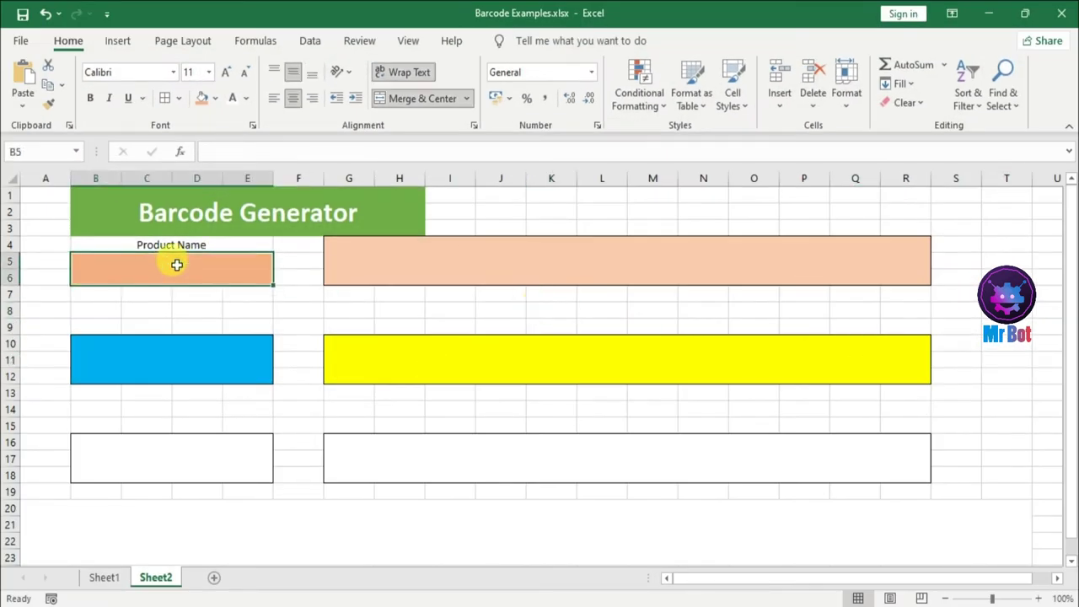
pyautogui.write('khd')
pyautogui.press('BackSpace')
pyautogui.press('BackSpace')
pyautogui.press('BackSpace')
pyautogui.write('K')
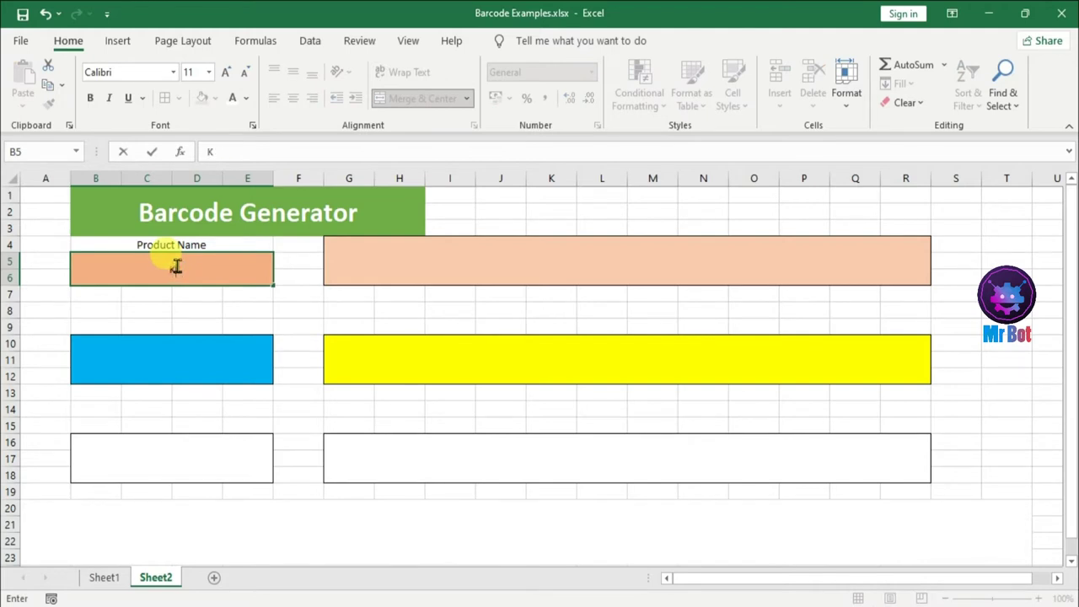
pyautogui.write('FJNHDKFNK6546465')
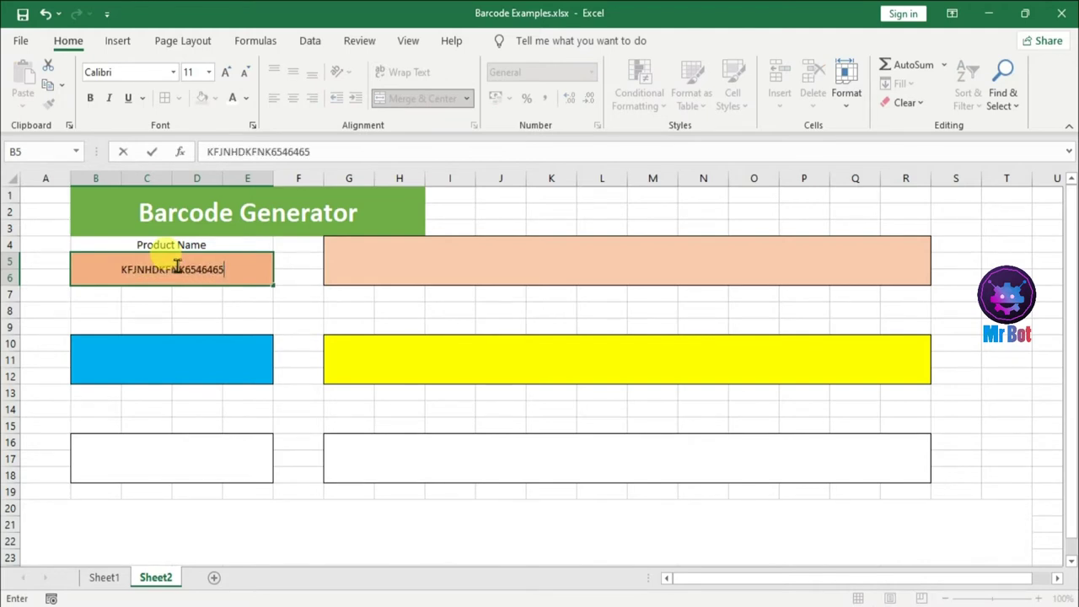
pyautogui.press('Return')
pyautogui.click(423, 259)
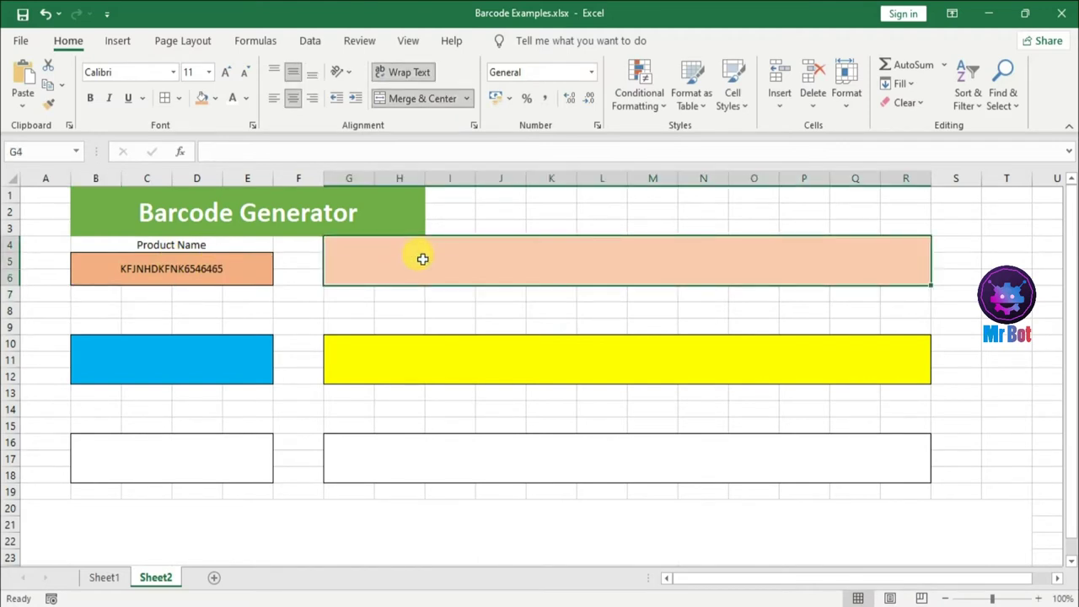
# Step: Set the orange barcode box G4 to =B5, then search the font list for a Libre Barcode font
pyautogui.write('=')
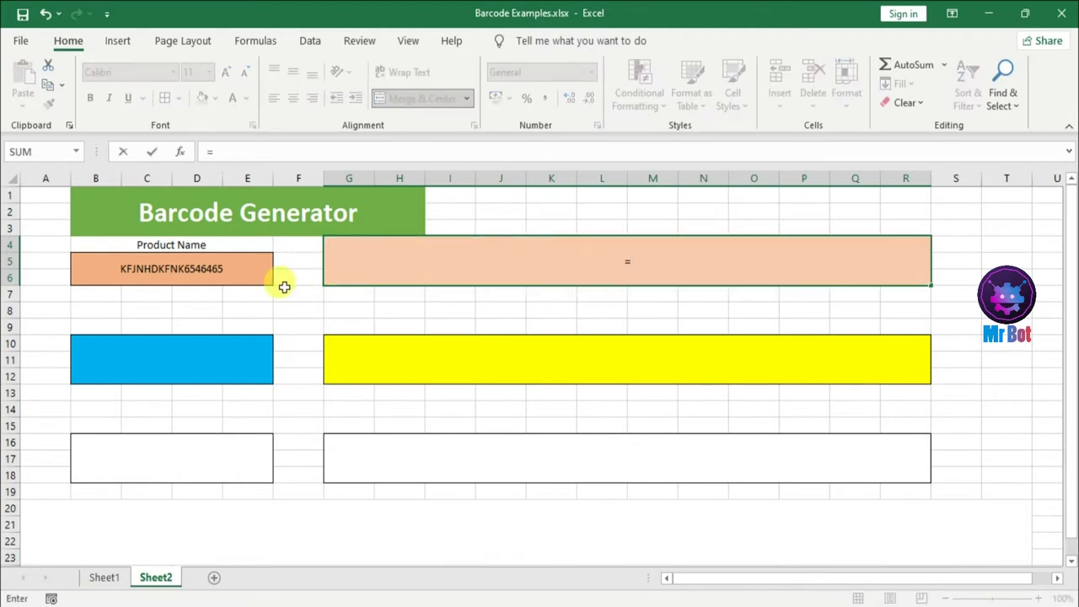
pyautogui.click(225, 271)
pyautogui.press('Return')
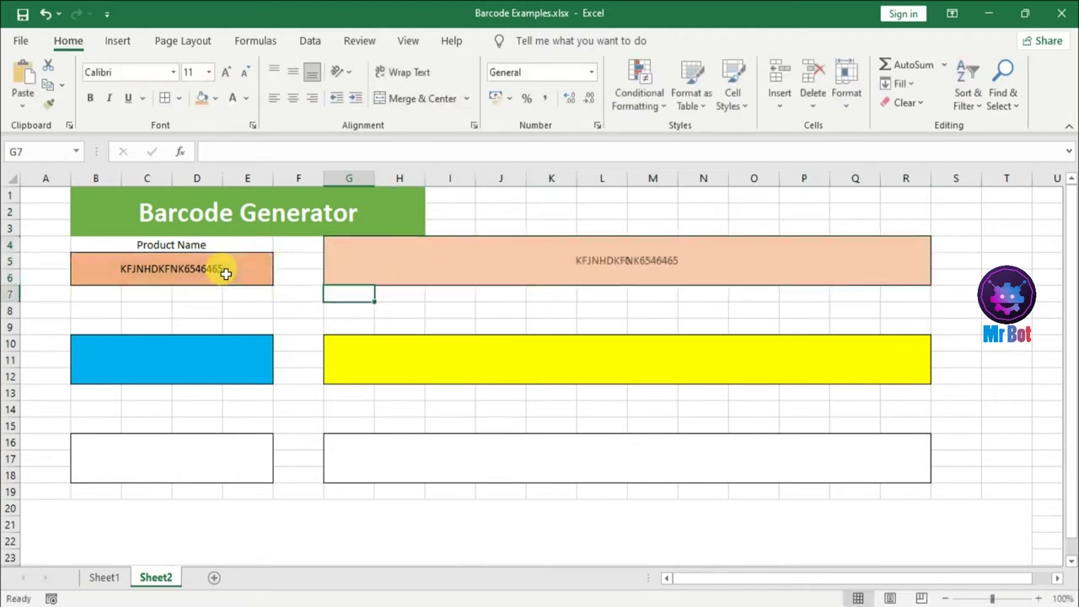
pyautogui.click(406, 254)
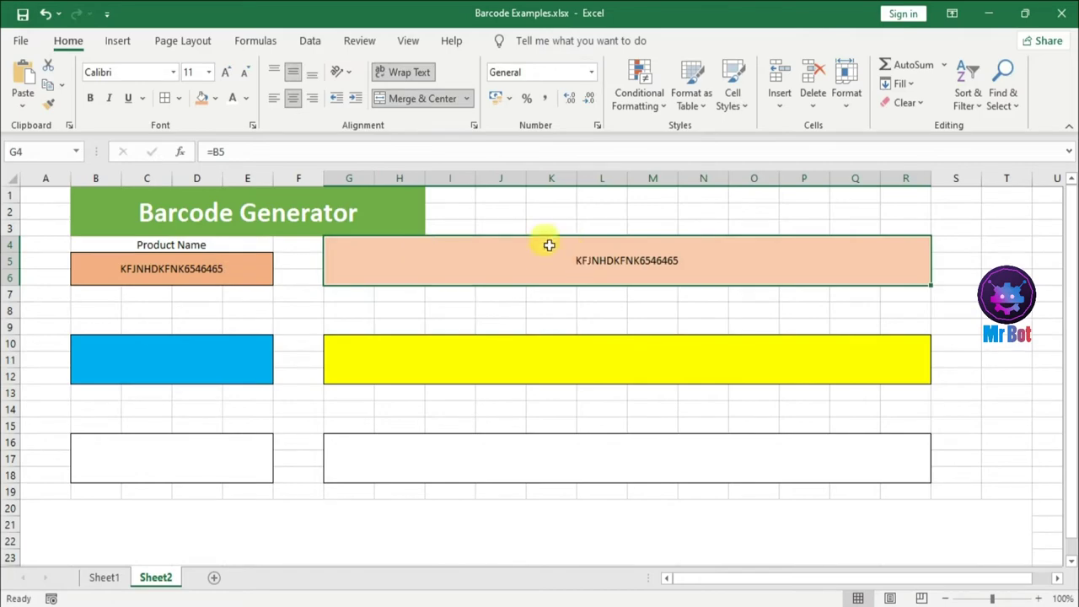
pyautogui.click(172, 73)
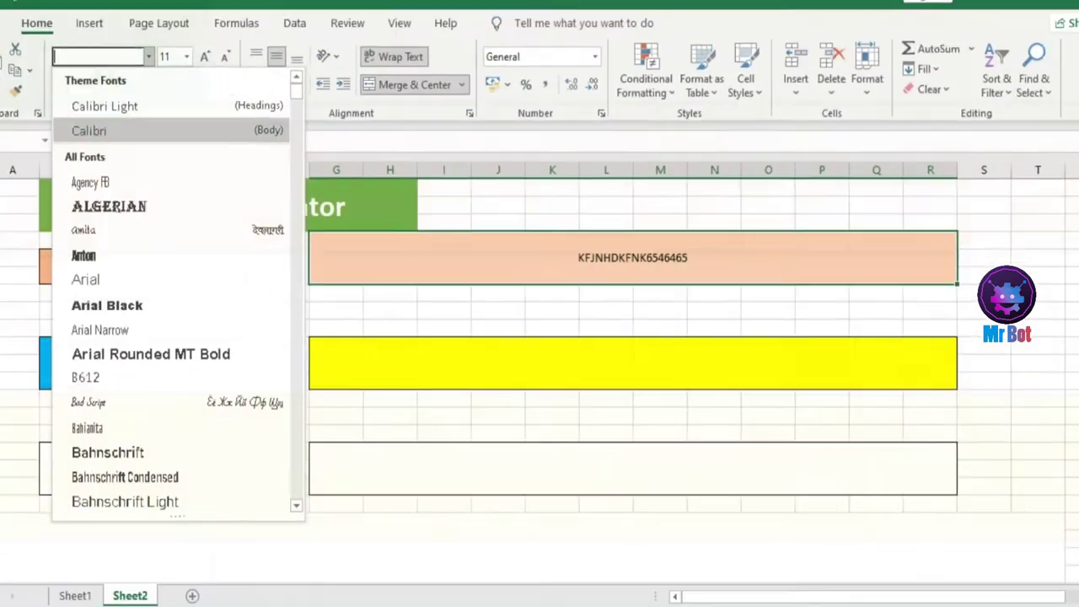
pyautogui.write('Libre Barcode 128')
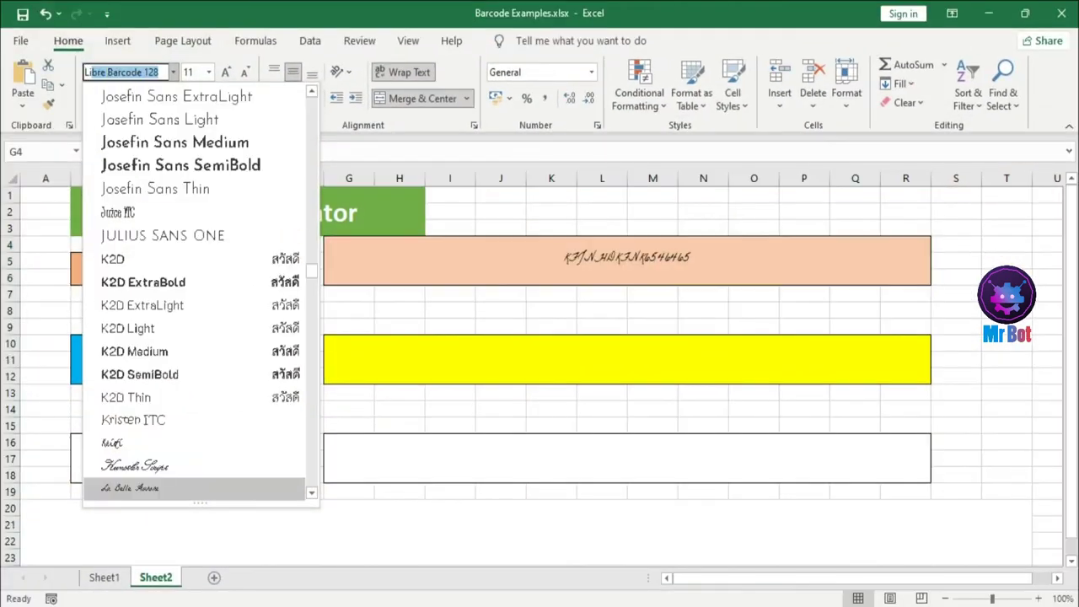
# Step: Apply the Libre Barcode 39 Text font to the orange box's product name
pyautogui.click(311, 494)
pyautogui.click(311, 493)
pyautogui.click(311, 493)
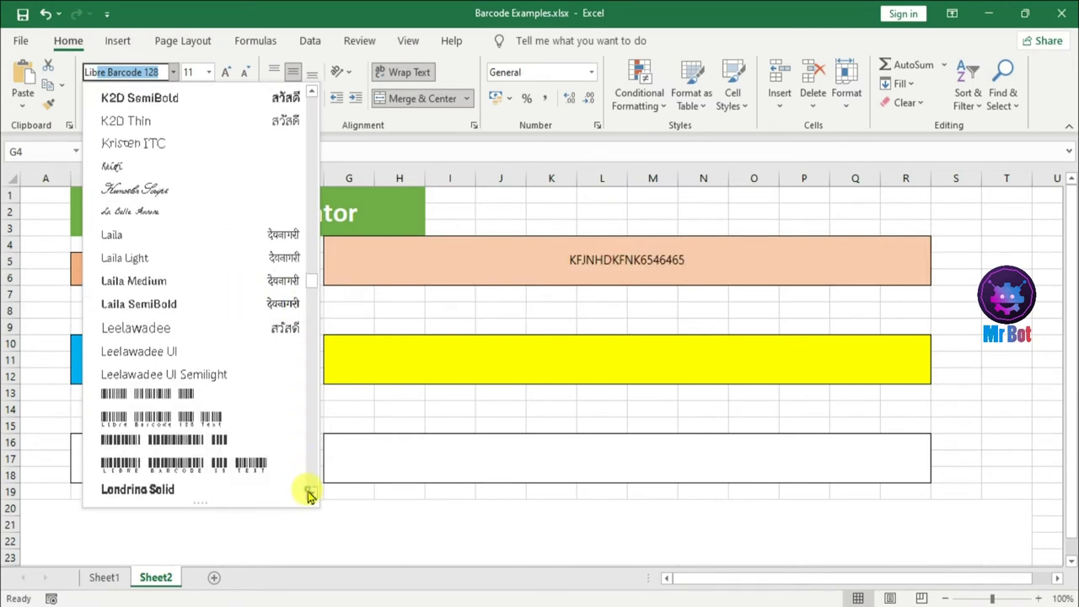
pyautogui.click(233, 470)
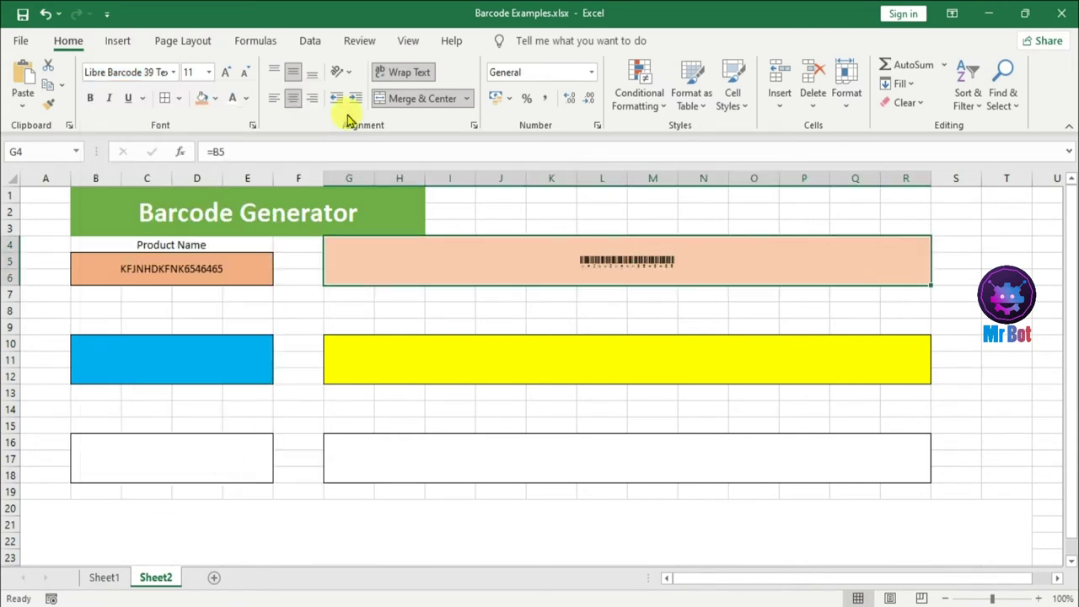
# Step: Increase the orange barcode's font size to 28
pyautogui.click(229, 74)
pyautogui.click(229, 74)
pyautogui.click(231, 74)
pyautogui.click(232, 74)
pyautogui.click(231, 74)
pyautogui.click(231, 74)
pyautogui.click(231, 74)
pyautogui.click(231, 74)
pyautogui.click(232, 74)
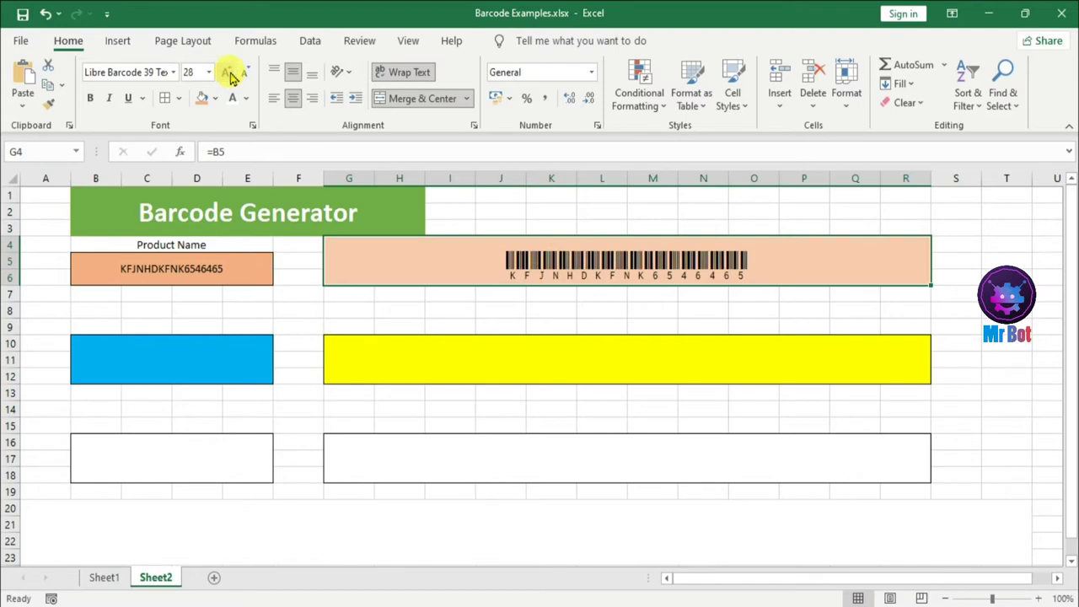
pyautogui.click(506, 291)
pyautogui.click(636, 311)
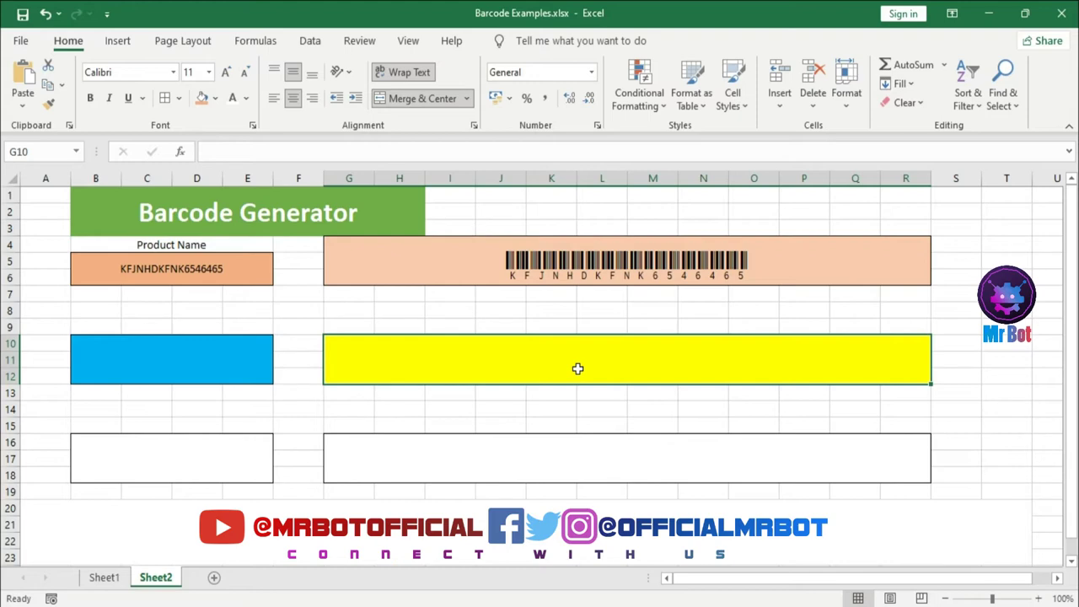
# Step: Enter ="*"&B10&"*" in the yellow box G10, which shows ** while B10 is empty
pyautogui.write('=')
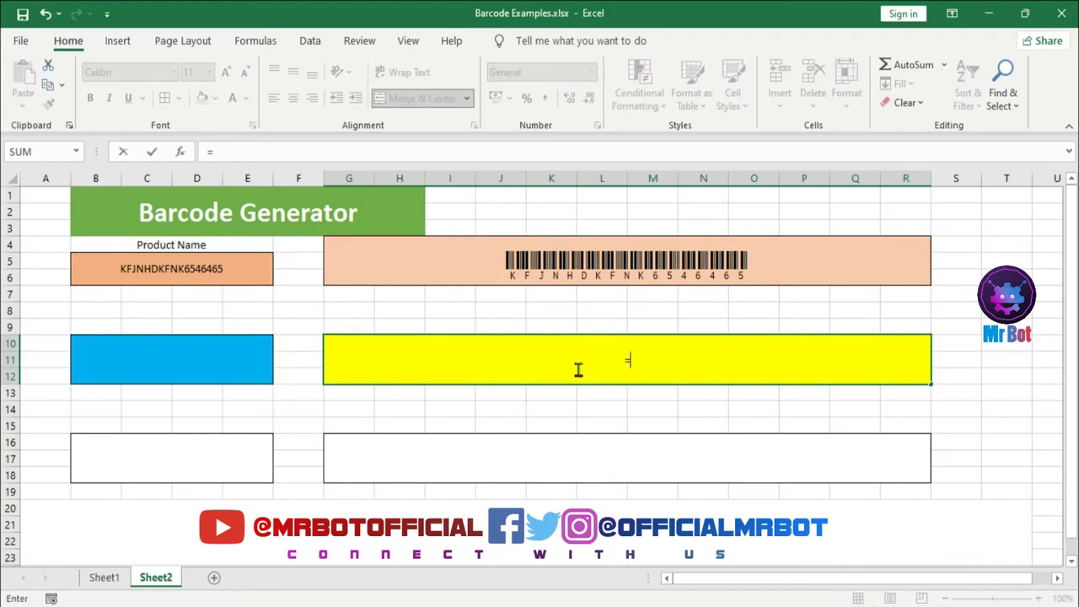
pyautogui.write('"')
pyautogui.write('*')
pyautogui.write('"')
pyautogui.write('&')
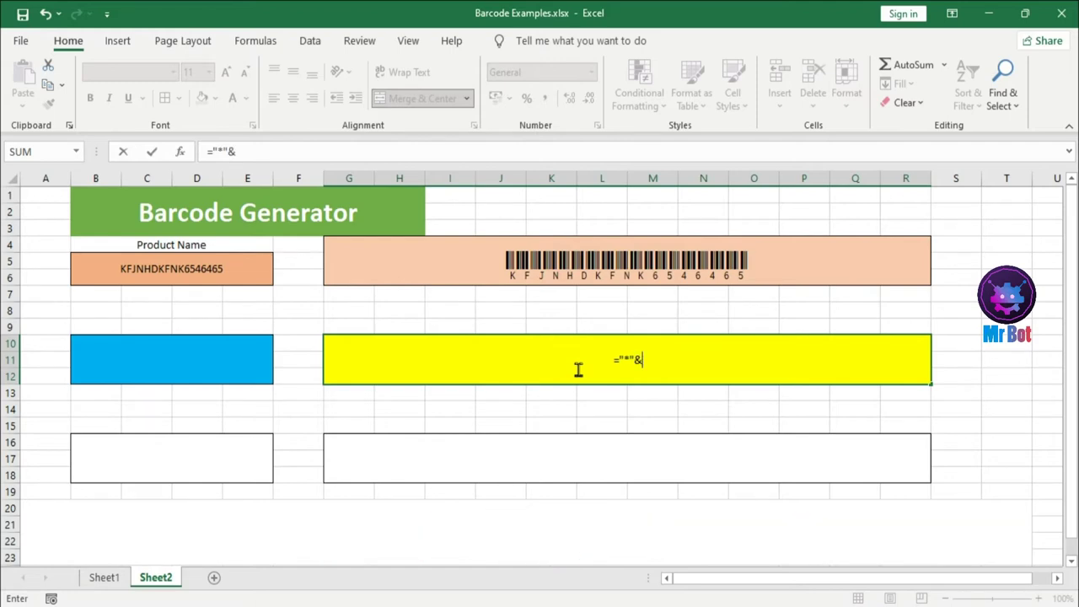
pyautogui.click(236, 362)
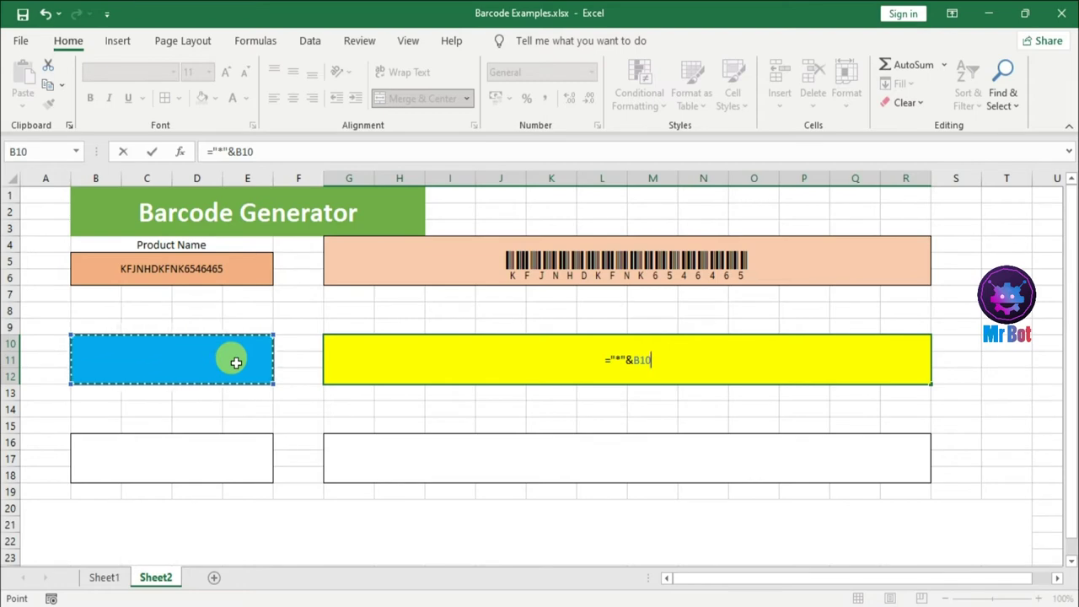
pyautogui.write('&')
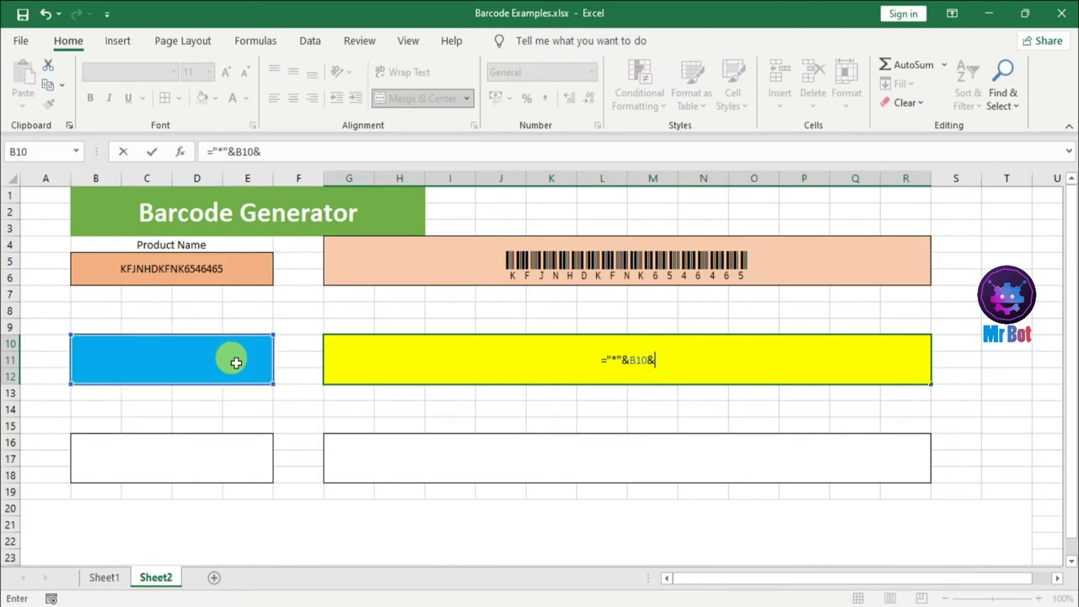
pyautogui.write('"*"')
pyautogui.write('"*')
pyautogui.press('Return')
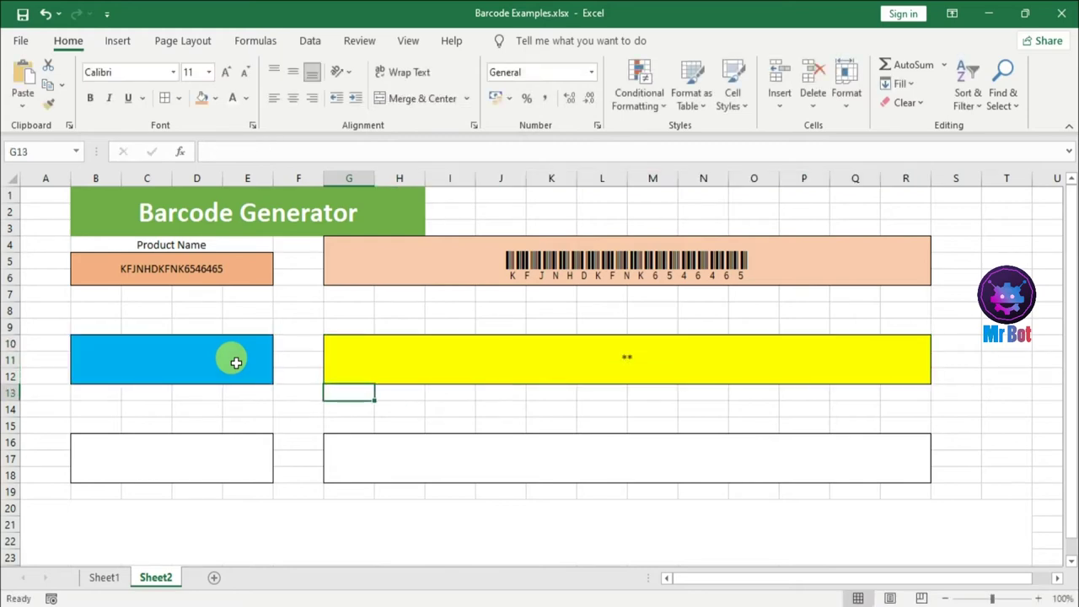
pyautogui.click(675, 355)
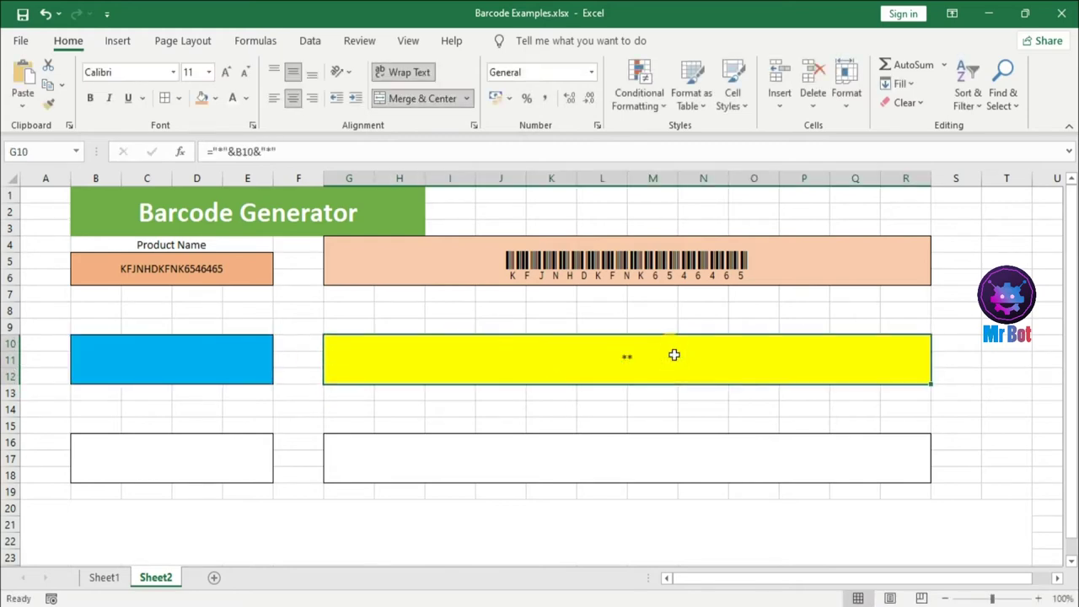
pyautogui.click(211, 356)
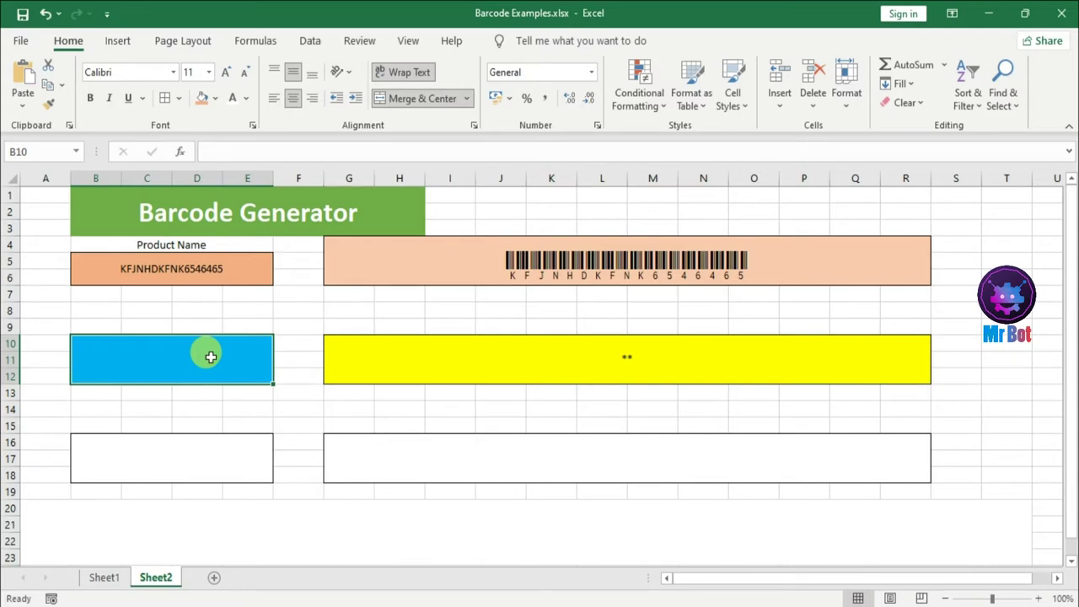
# Step: Replace the trial text in B10 with OFFICIALMRBOT and check G10's formula result
pyautogui.write('GFJD')
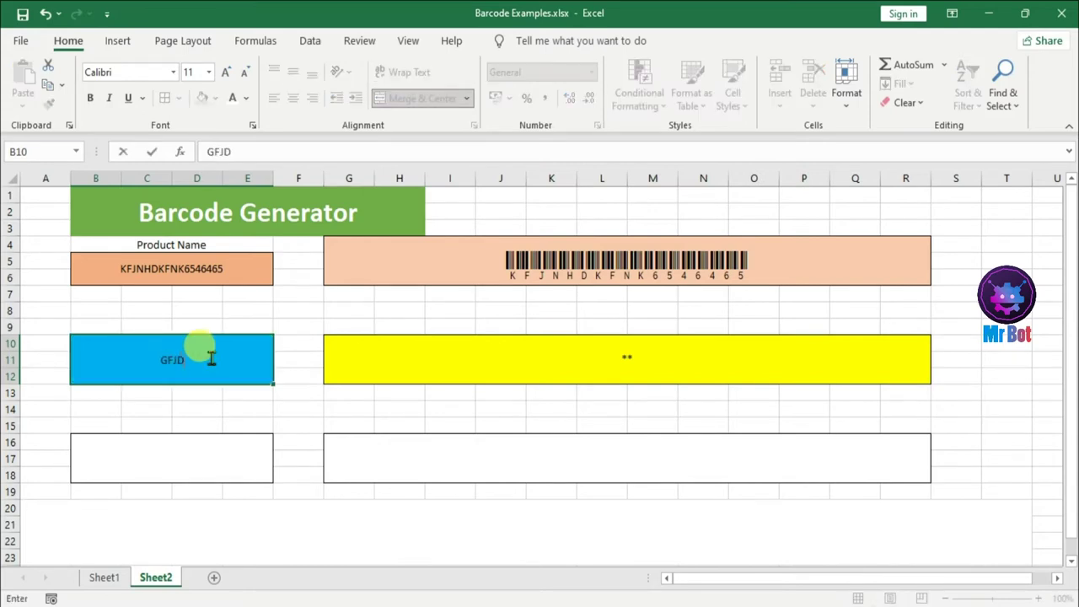
pyautogui.press('BackSpace')
pyautogui.press('BackSpace')
pyautogui.press('BackSpace')
pyautogui.press('BackSpace')
pyautogui.write('OFFICIALMRBOT')
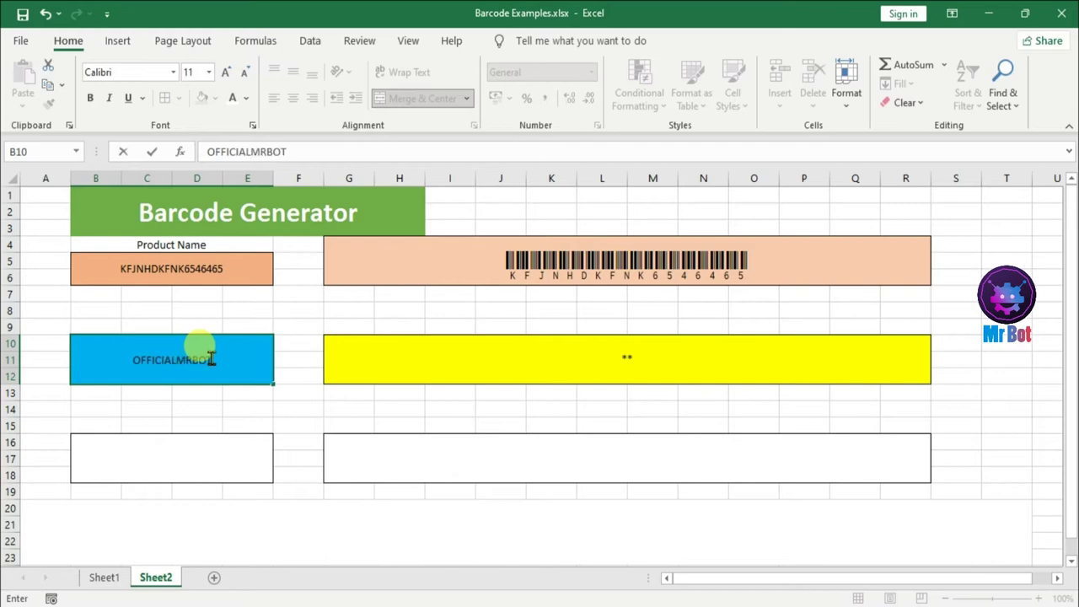
pyautogui.press('Return')
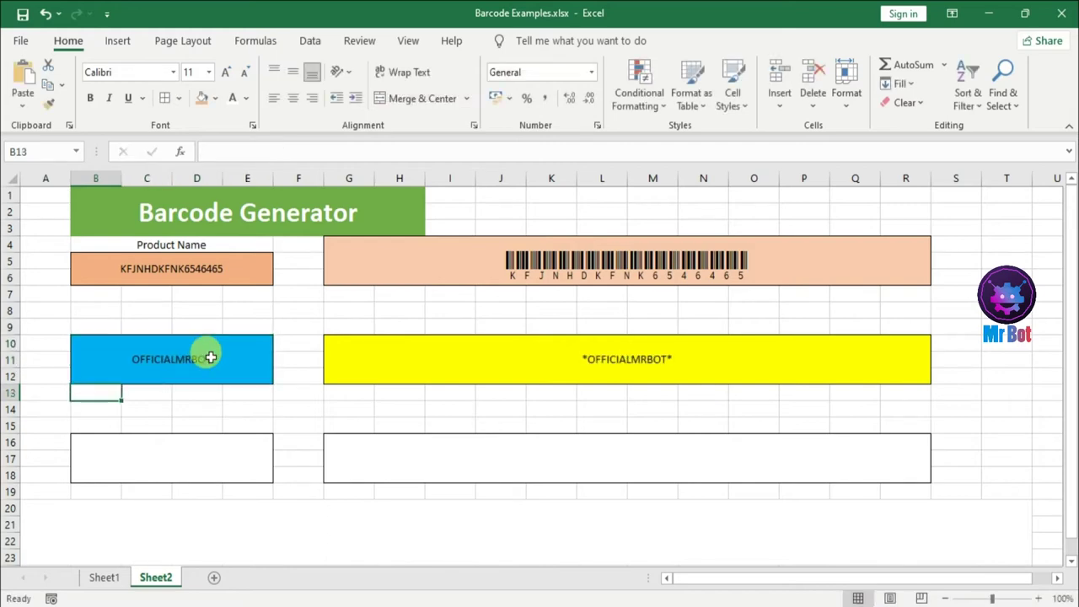
pyautogui.click(428, 363)
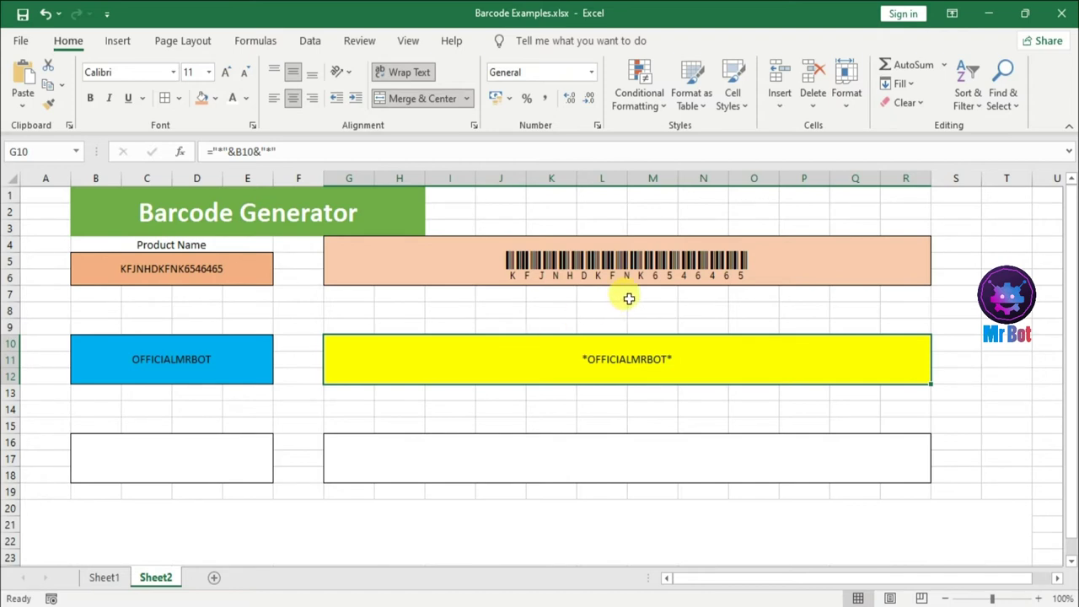
# Step: Give the yellow box G10 the Libre Barcode 39 Text font, matching the orange barcode
pyautogui.click(713, 264)
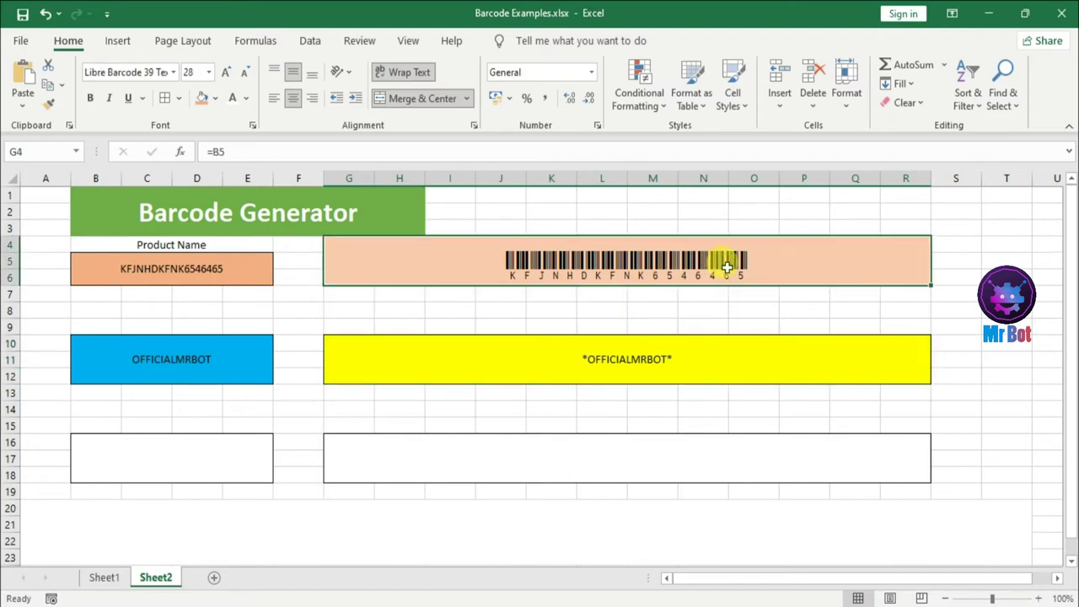
pyautogui.click(595, 371)
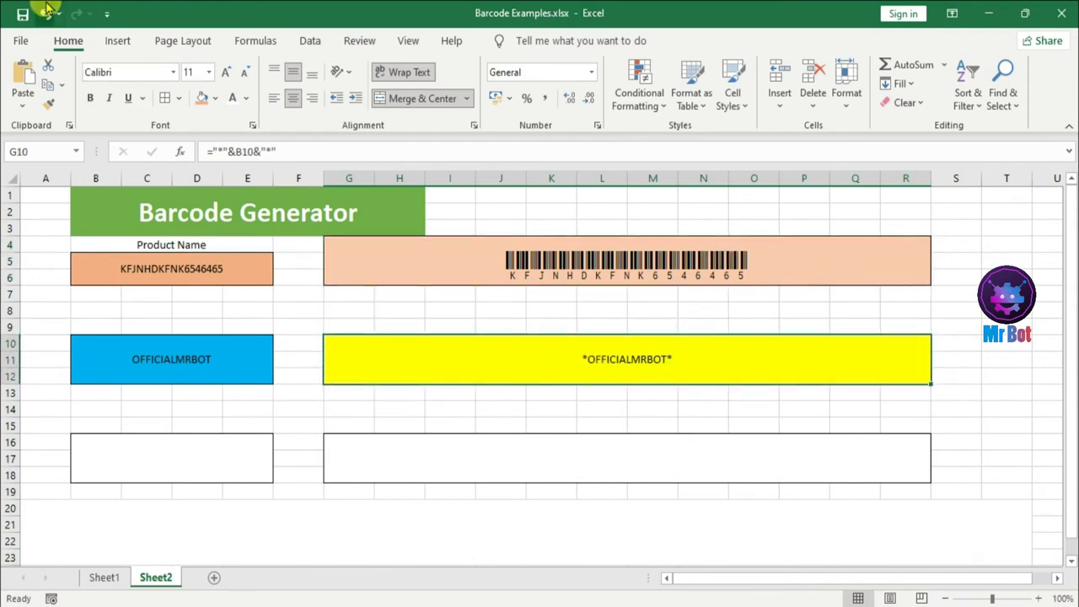
pyautogui.click(122, 72)
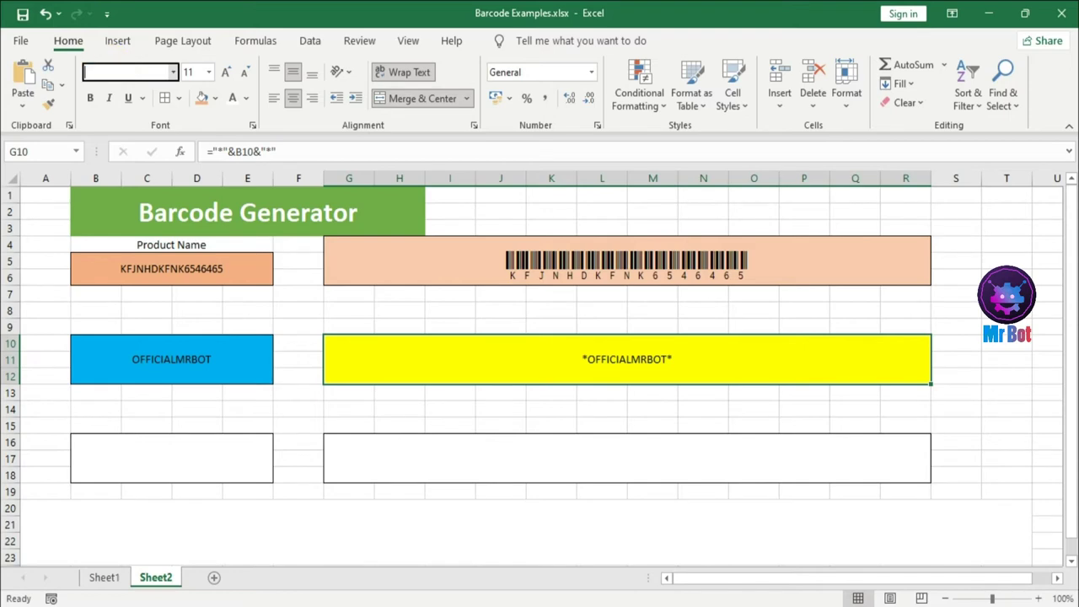
pyautogui.write('Libre Barcode 128')
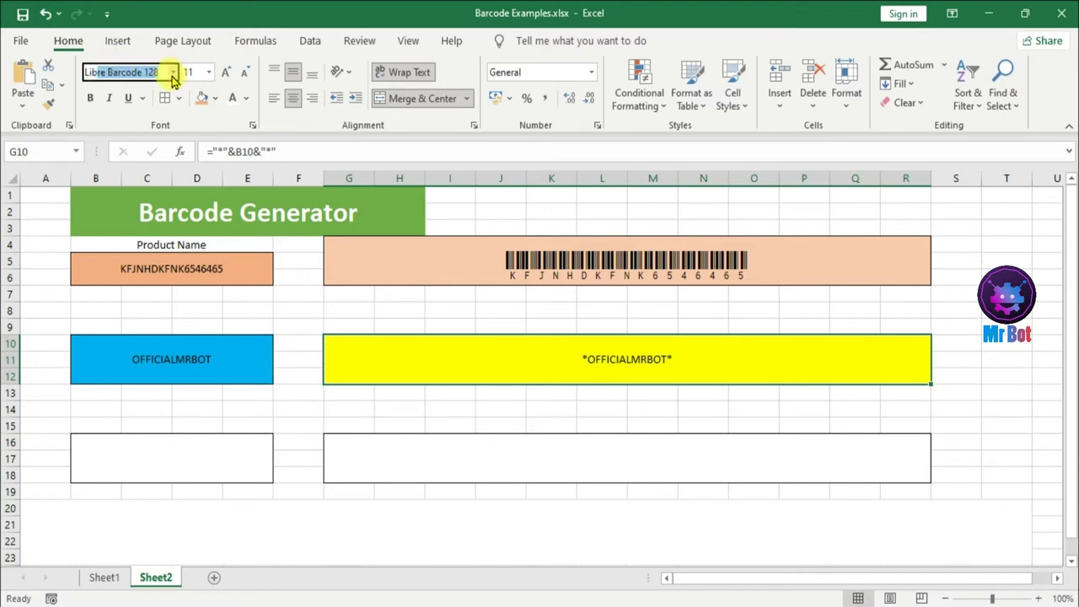
pyautogui.click(173, 71)
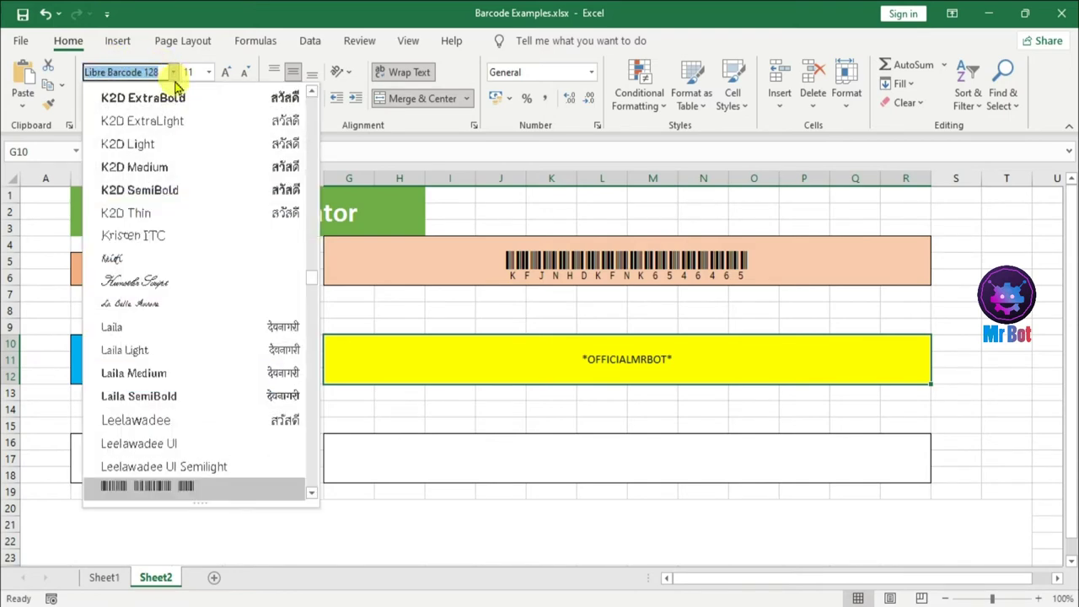
pyautogui.click(311, 494)
pyautogui.click(312, 493)
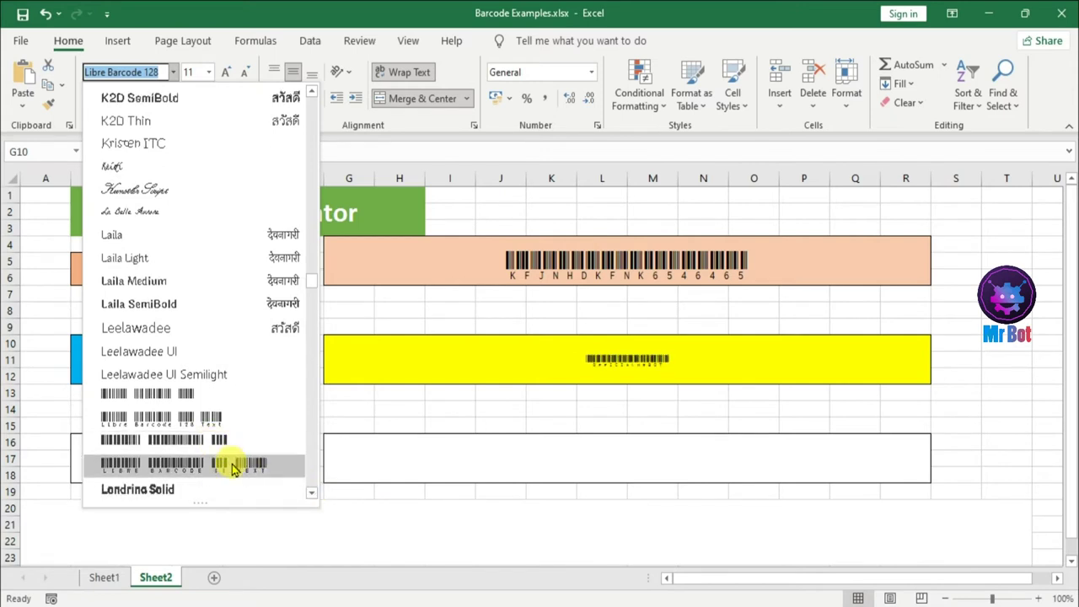
pyautogui.click(234, 469)
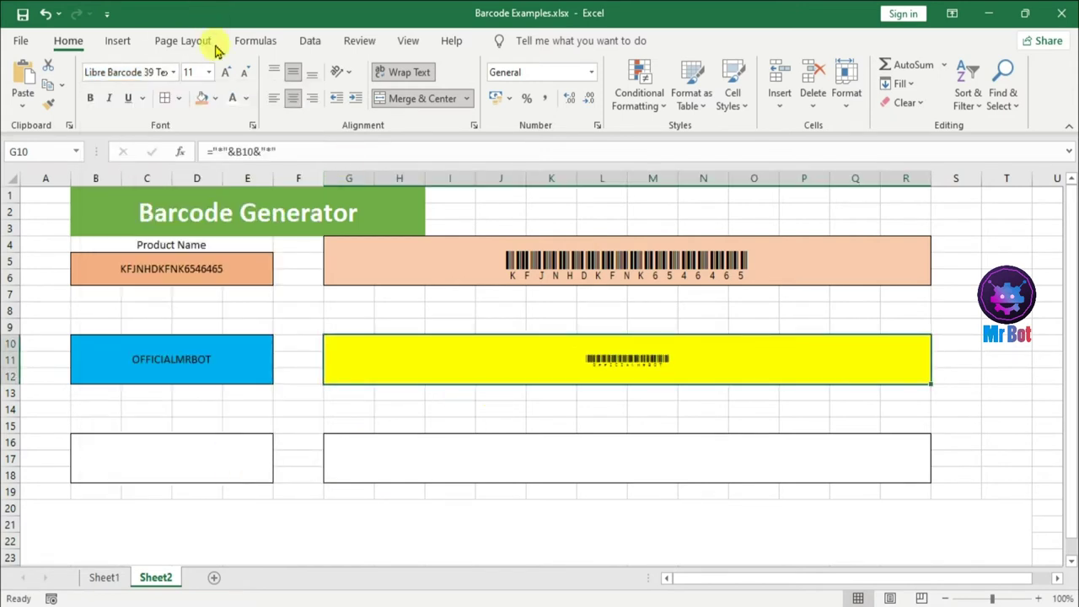
# Step: Enlarge the yellow barcode to size 26, trying Bold and then removing it
pyautogui.click(224, 71)
pyautogui.click(224, 71)
pyautogui.click(226, 72)
pyautogui.click(226, 74)
pyautogui.click(226, 74)
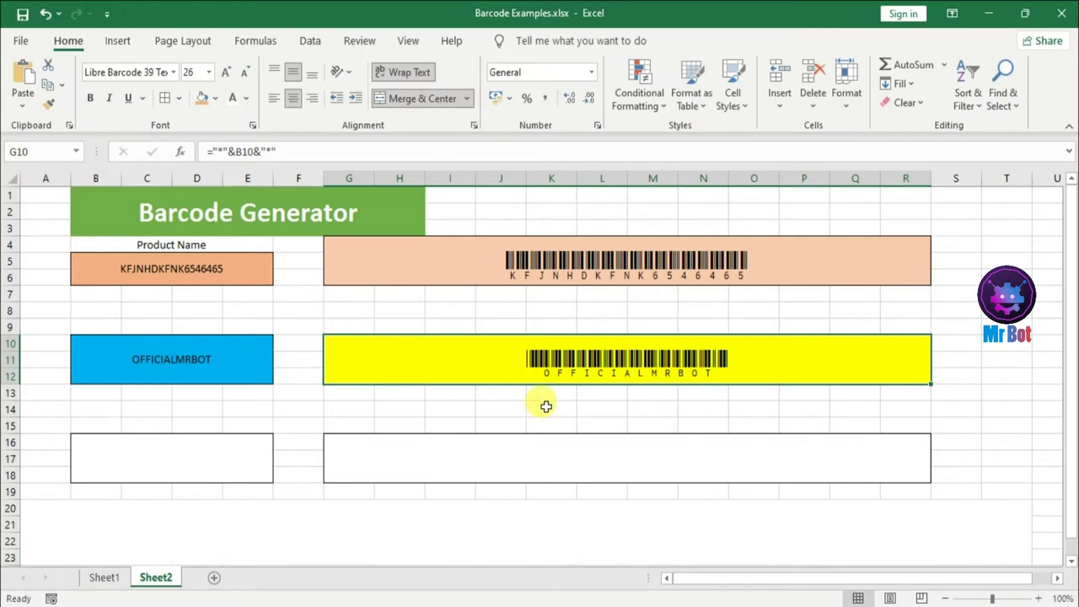
pyautogui.click(549, 407)
pyautogui.click(496, 368)
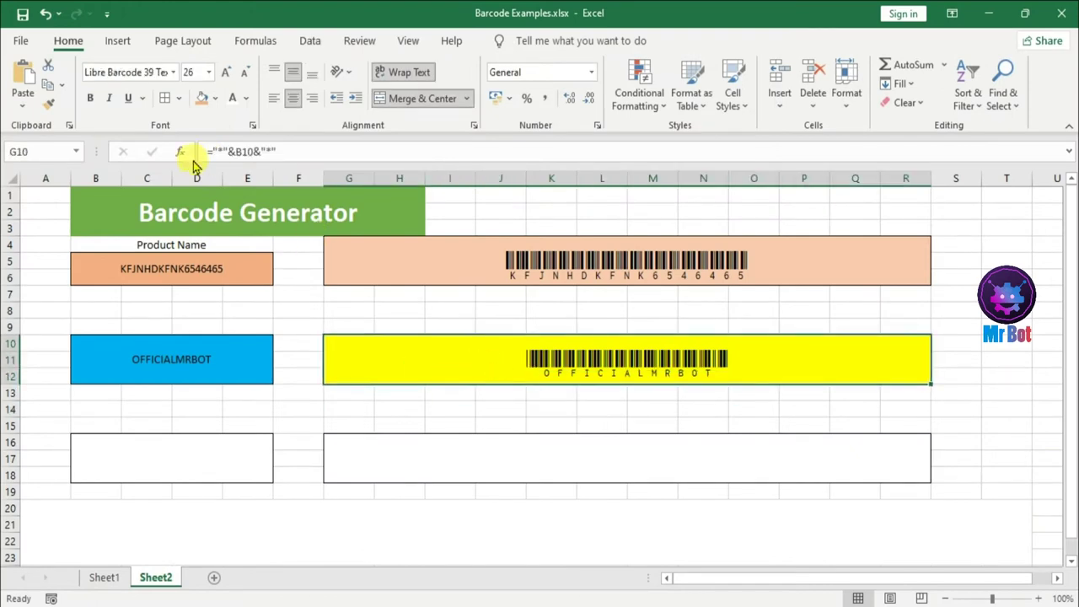
pyautogui.click(90, 99)
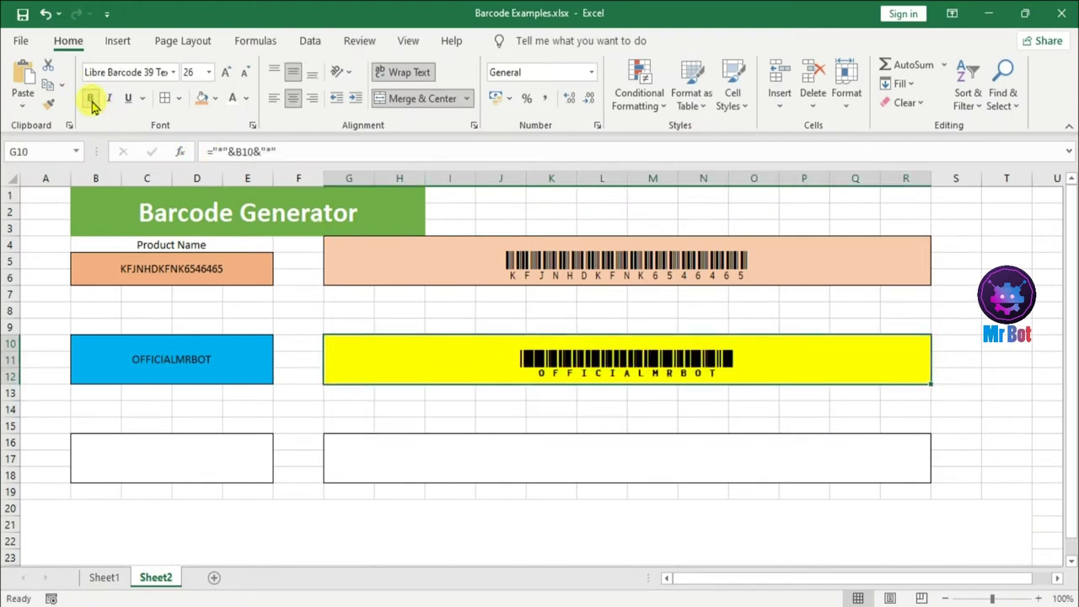
pyautogui.click(91, 100)
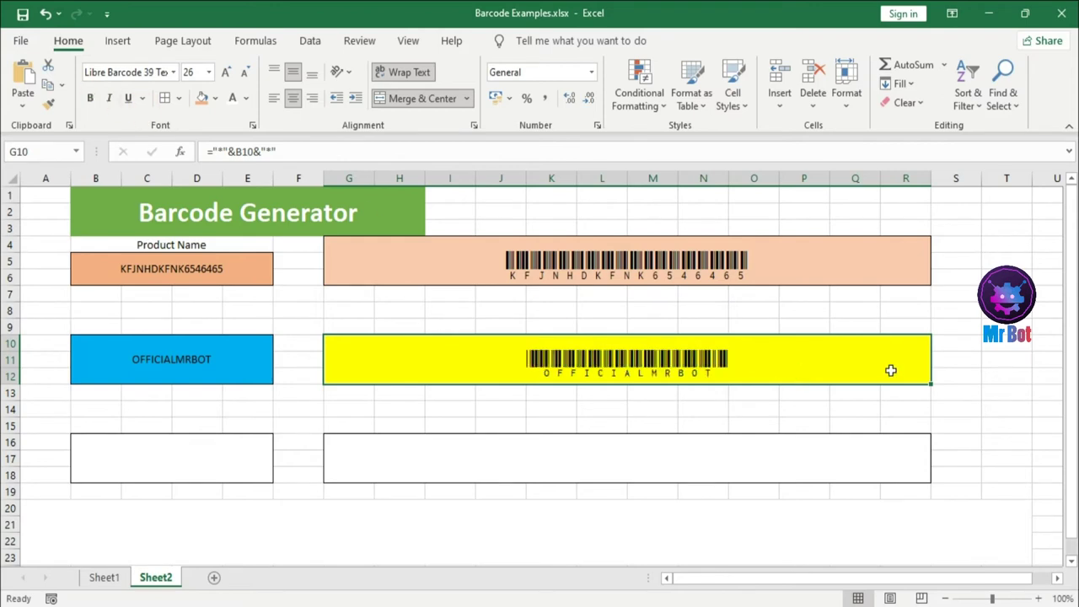
# Step: Compare the finished yellow barcode against the orange barcode's settings
pyautogui.click(1022, 386)
pyautogui.click(790, 369)
pyautogui.click(511, 270)
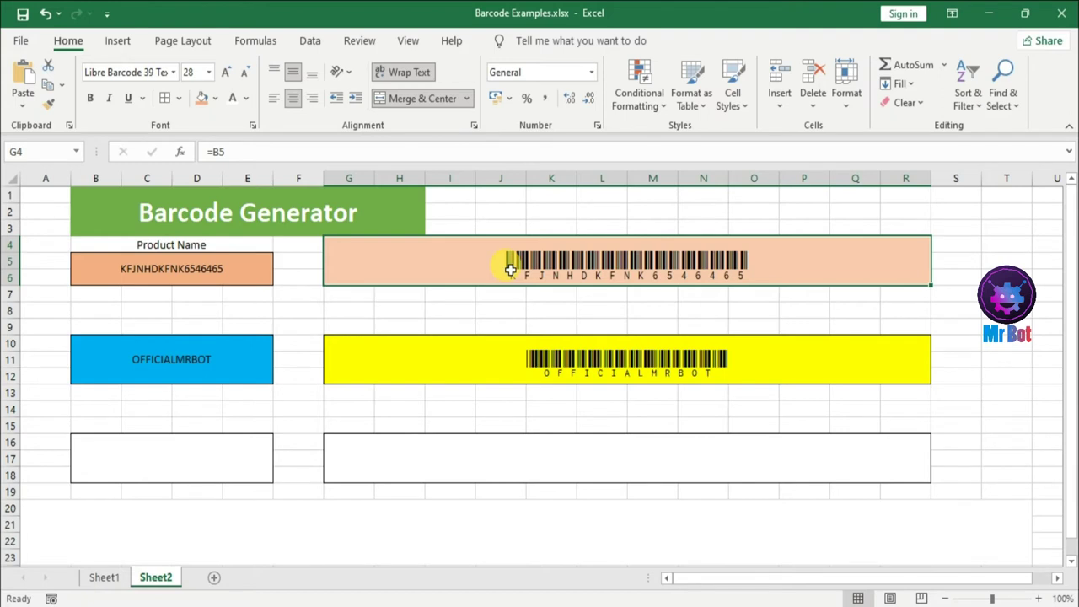
pyautogui.click(642, 307)
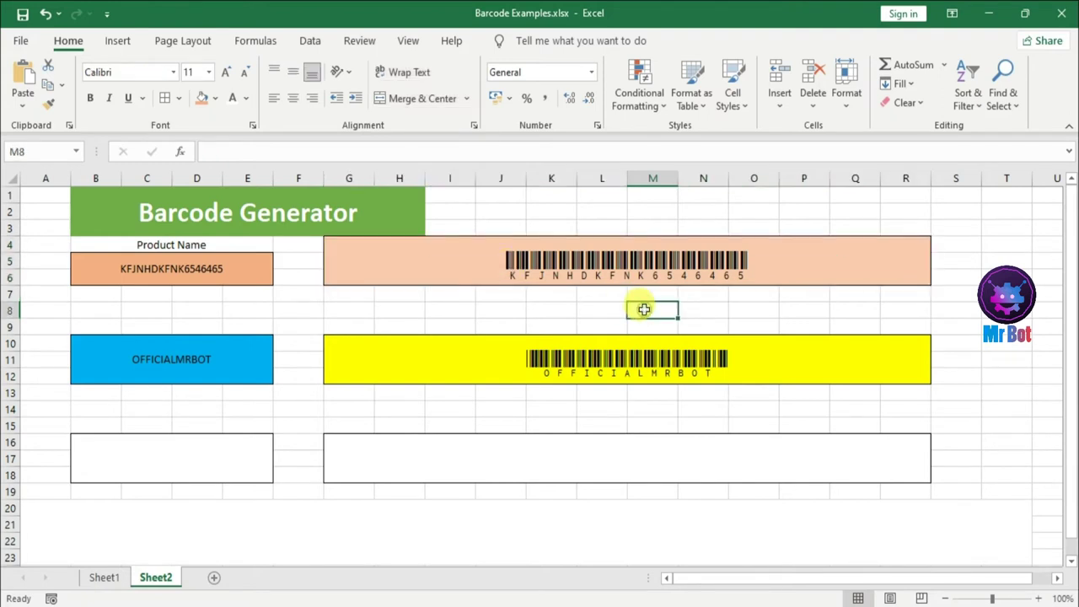
pyautogui.click(794, 366)
pyautogui.click(942, 330)
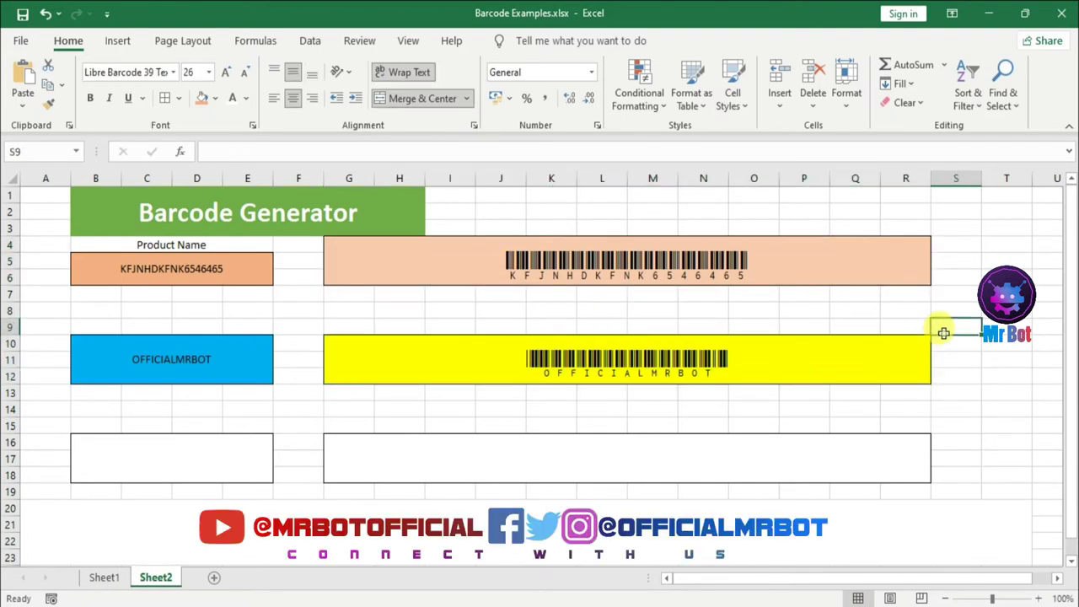
pyautogui.click(983, 309)
# Step: Snip the peach KFJNHDKFNK6546465 barcode area with Snipping Tool
pyautogui.press('super')
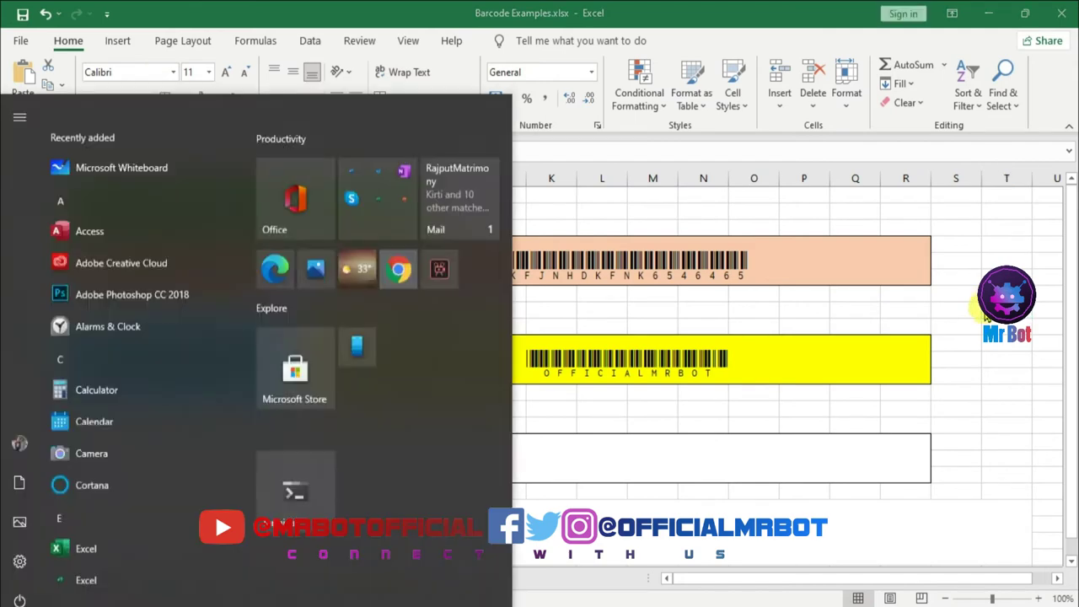
pyautogui.write('SNI')
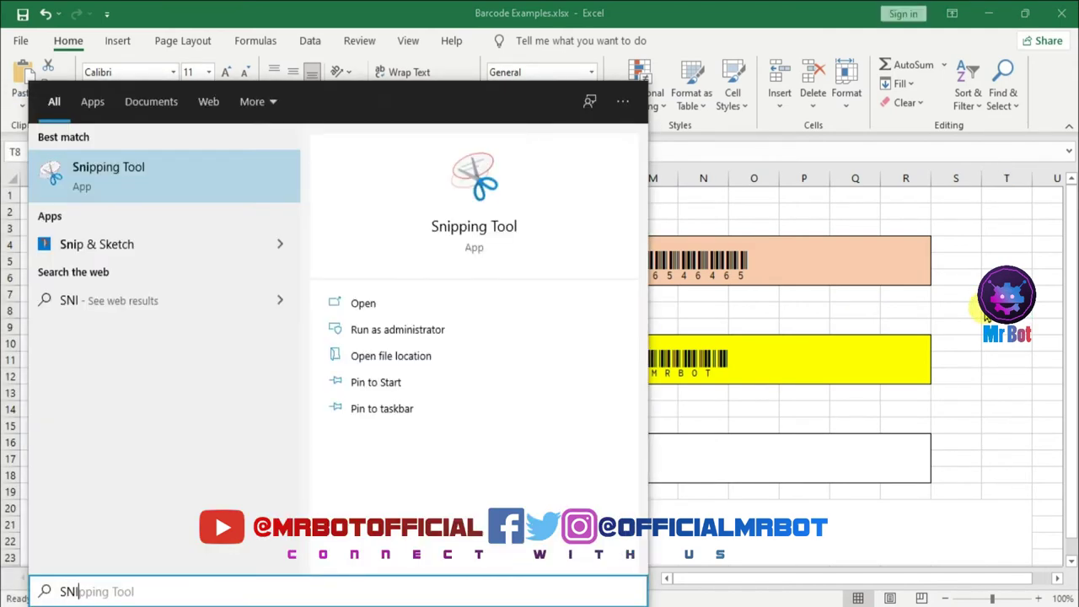
pyautogui.click(84, 178)
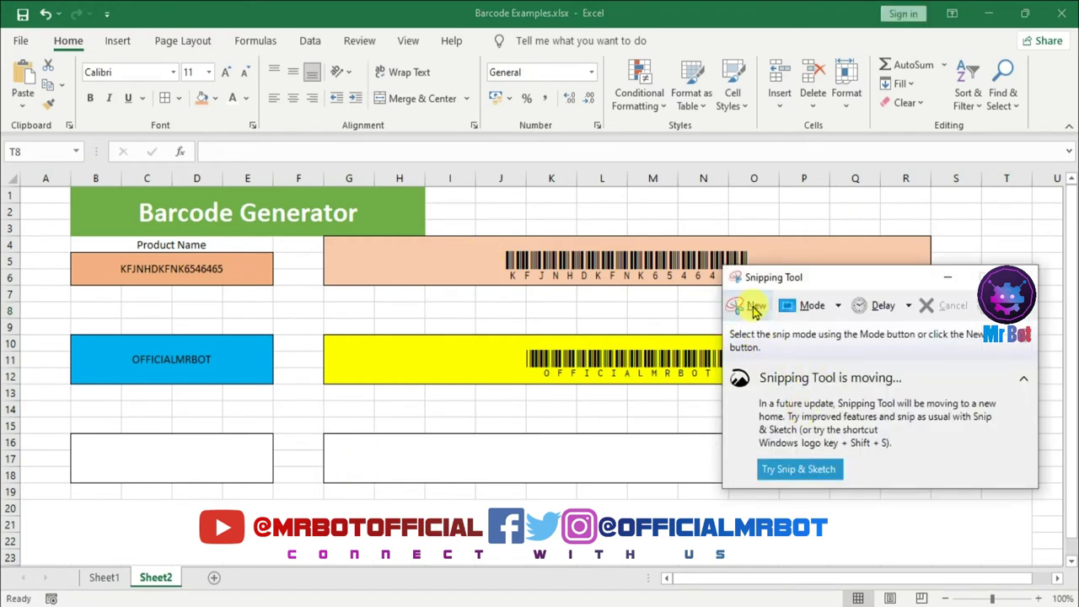
pyautogui.click(753, 309)
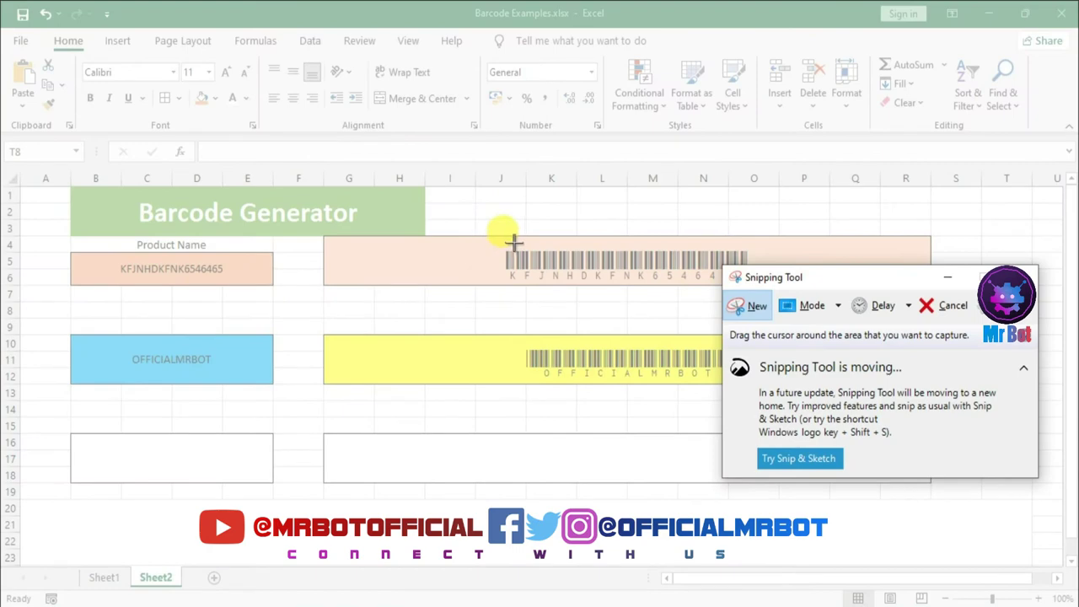
pyautogui.moveTo(495, 244)
pyautogui.mouseDown()
pyautogui.moveTo(828, 288)
pyautogui.moveTo(765, 284)
pyautogui.mouseUp()
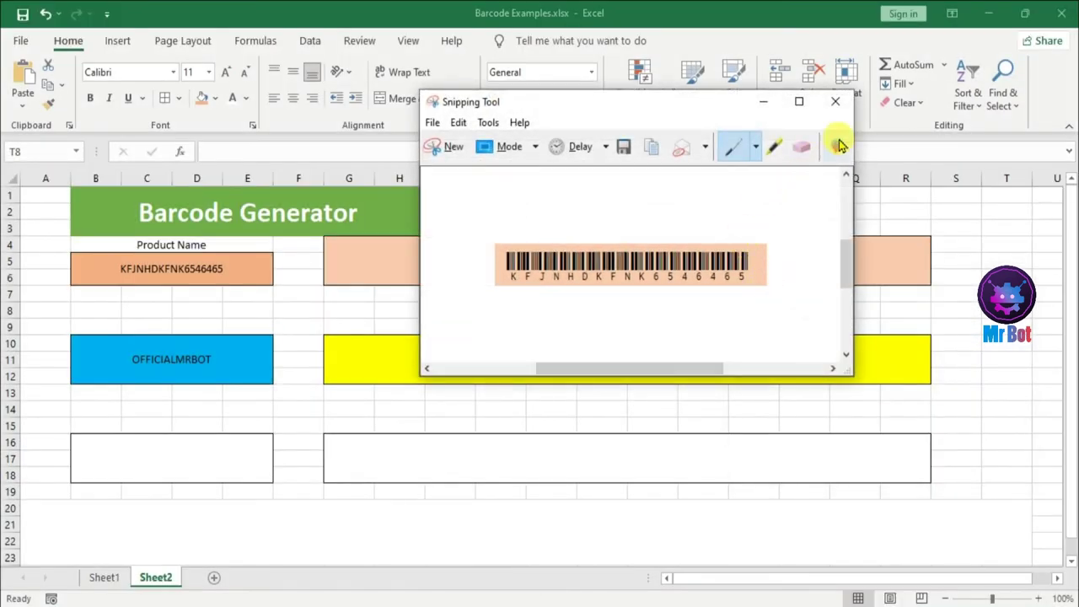
# Step: Save the snip to the Desktop as Capture.PNG
pyautogui.click(830, 112)
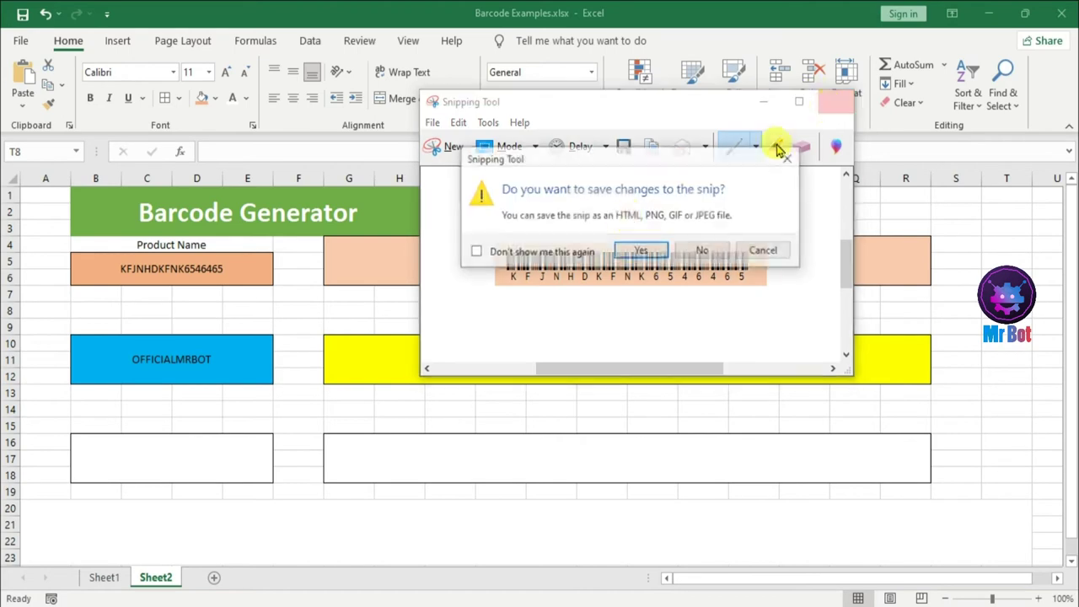
pyautogui.click(634, 250)
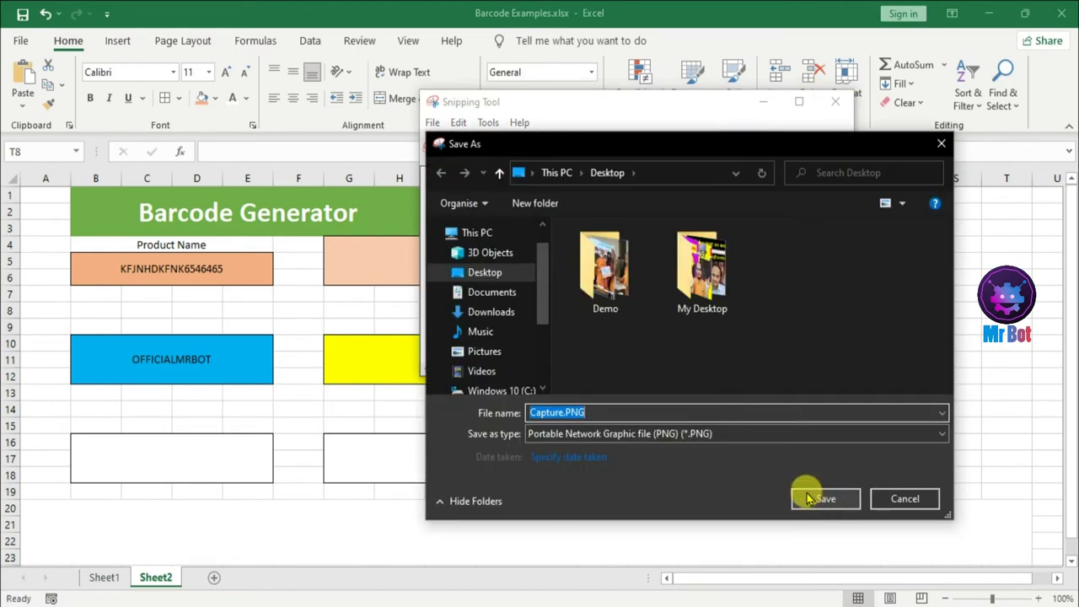
pyautogui.click(825, 500)
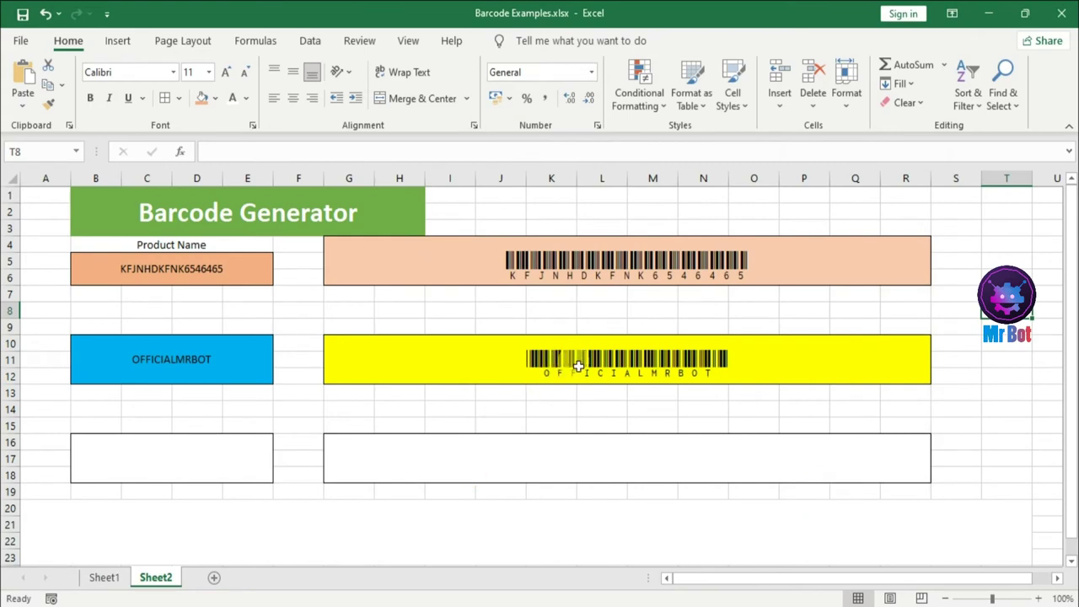
# Step: Snip the yellow OFFICIALMRBOT barcode in G10 with Snipping Tool
pyautogui.click(579, 366)
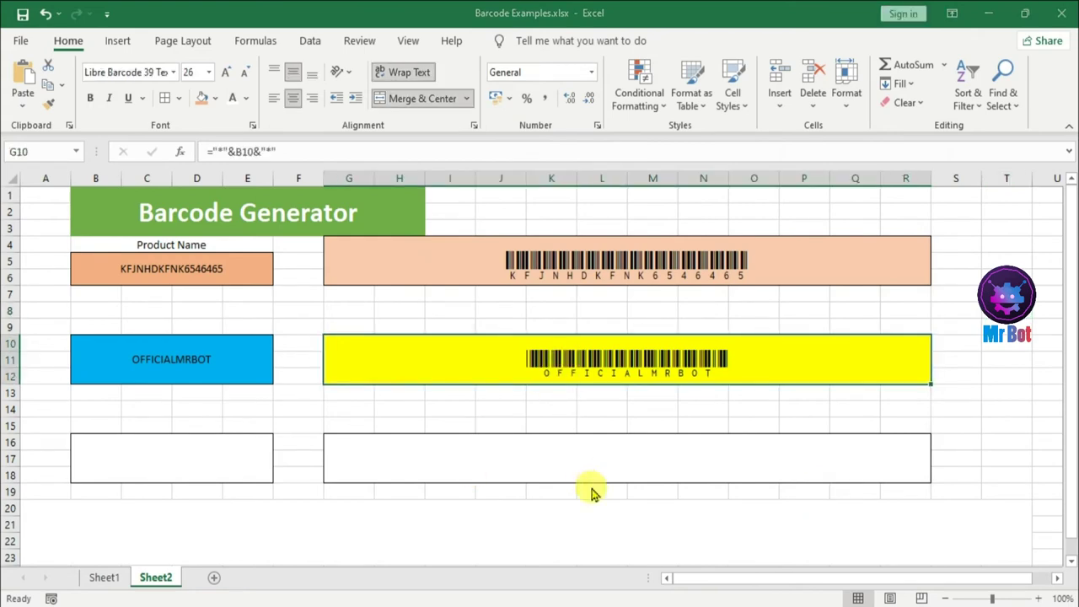
pyautogui.press('super')
pyautogui.write('SNI')
pyautogui.click(151, 188)
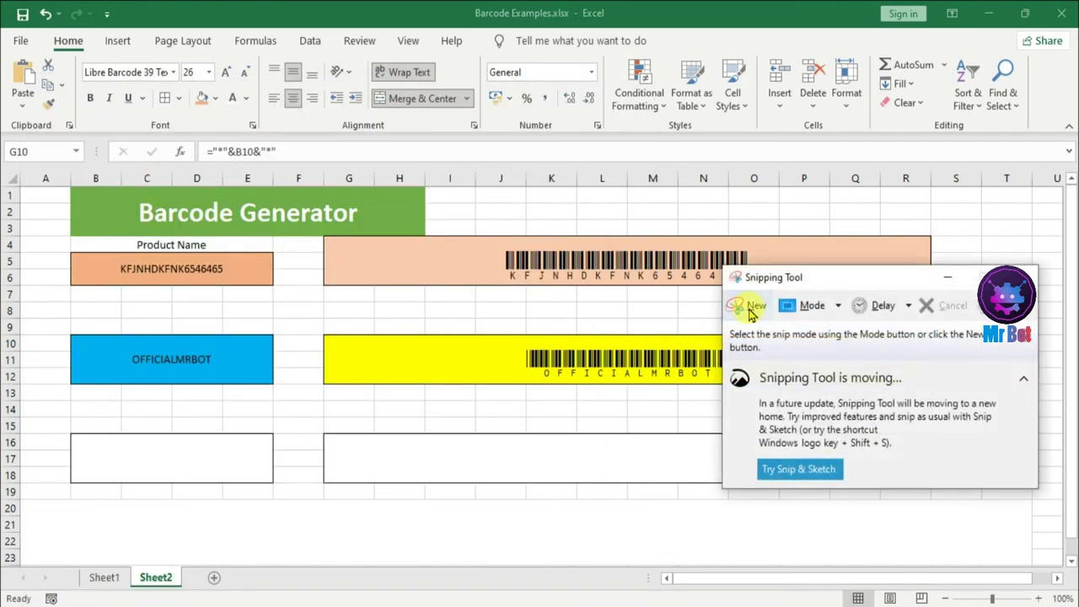
pyautogui.click(741, 306)
pyautogui.moveTo(501, 331)
pyautogui.mouseDown()
pyautogui.moveTo(513, 344)
pyautogui.moveTo(757, 384)
pyautogui.mouseUp()
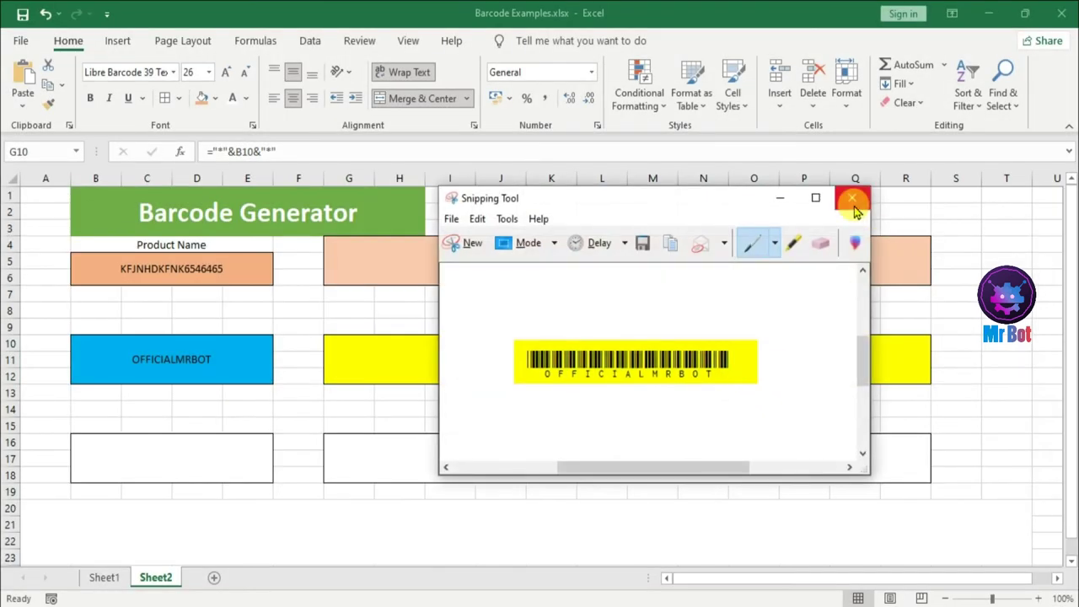
# Step: Save the snip to the Desktop as a PNG named 1
pyautogui.click(855, 204)
pyautogui.click(656, 350)
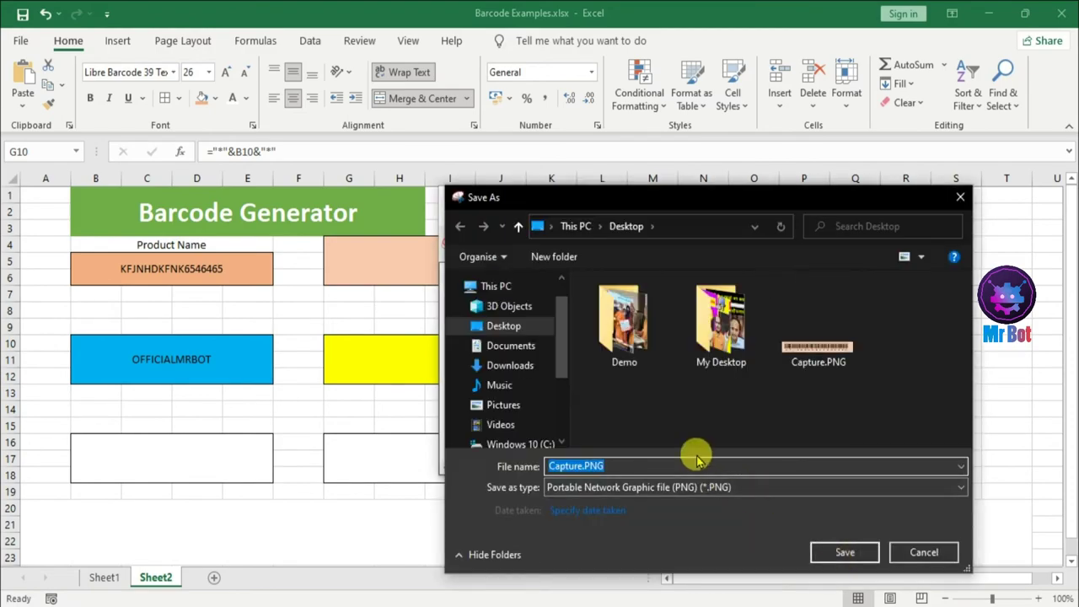
pyautogui.write('1')
pyautogui.press('Return')
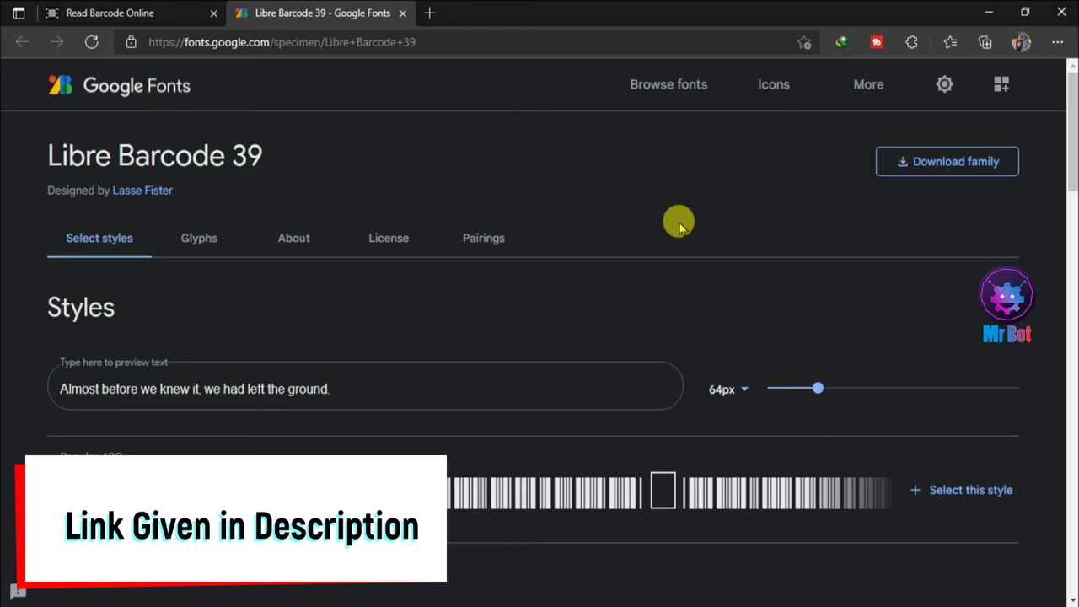
# Step: Upload Capture.PNG to Aspose Barcode Reader Online and read it, getting no result
pyautogui.hotkey('ctrl', 'shift', 'pageup')
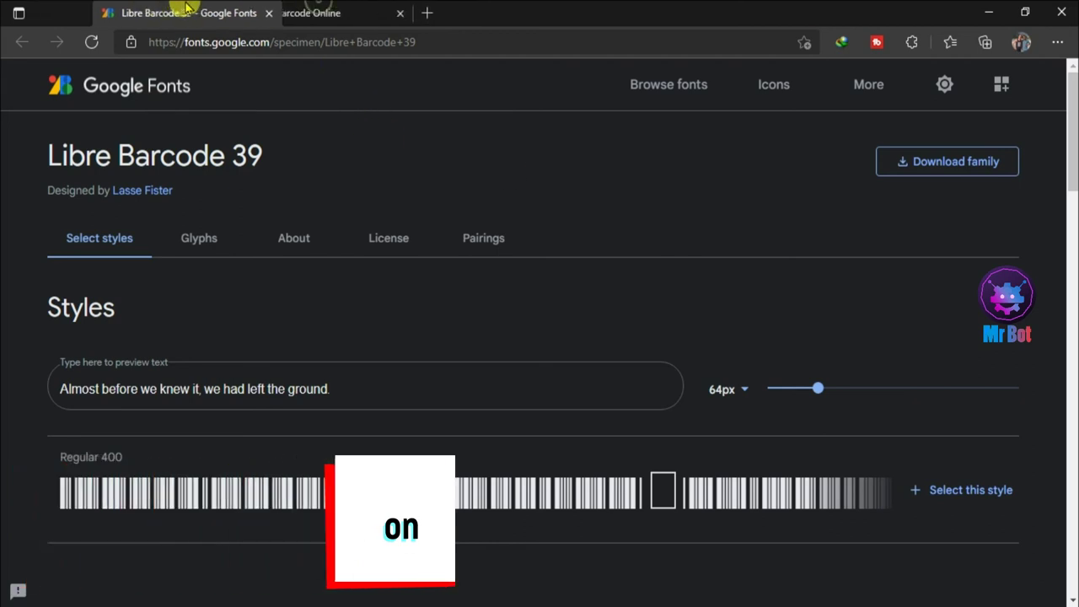
pyautogui.click(338, 10)
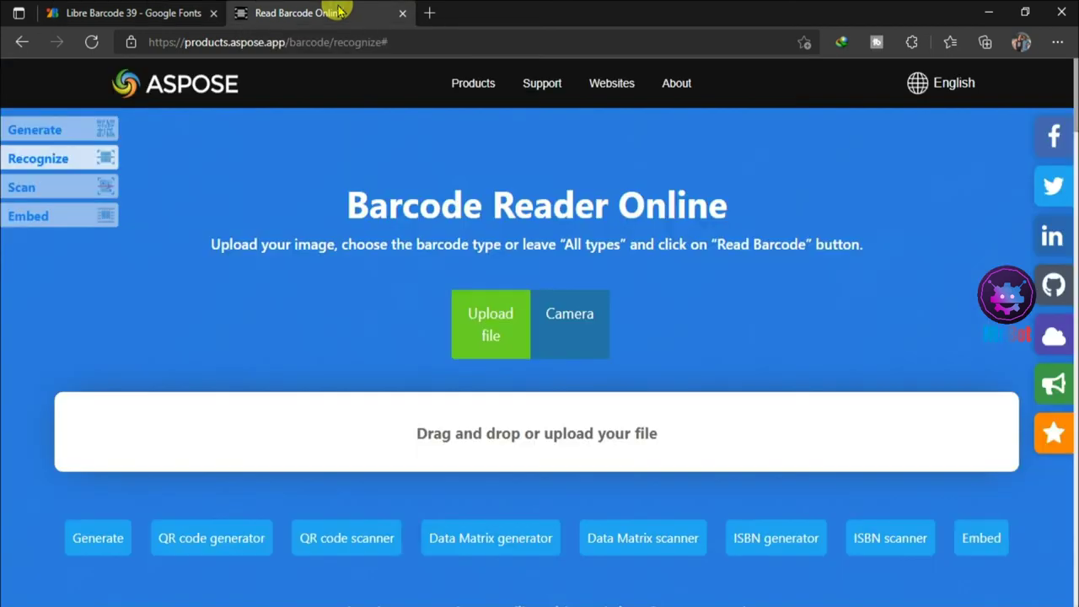
pyautogui.click(492, 329)
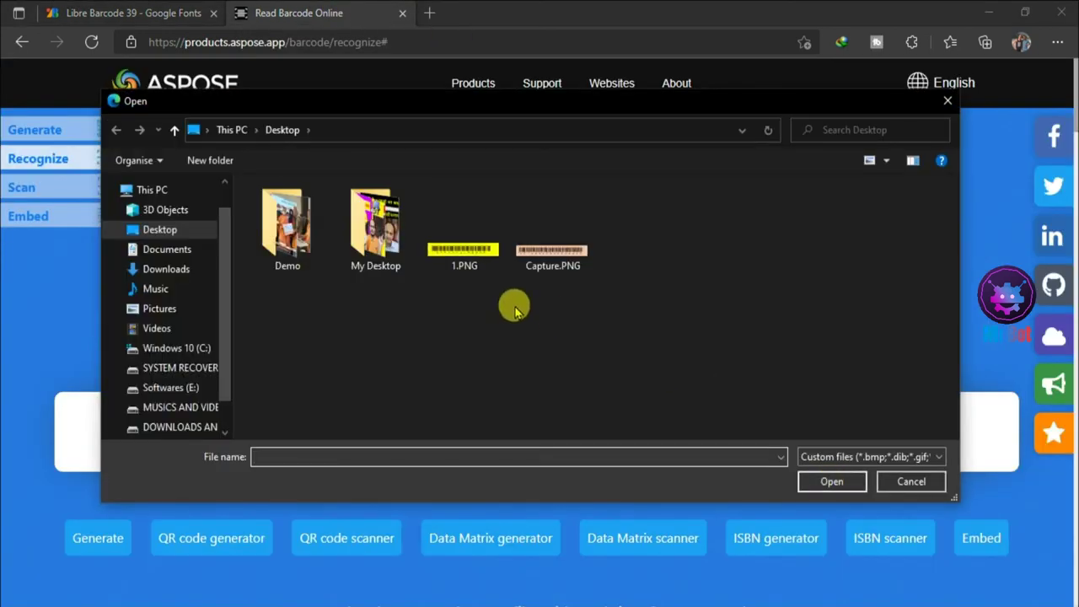
pyautogui.click(537, 255)
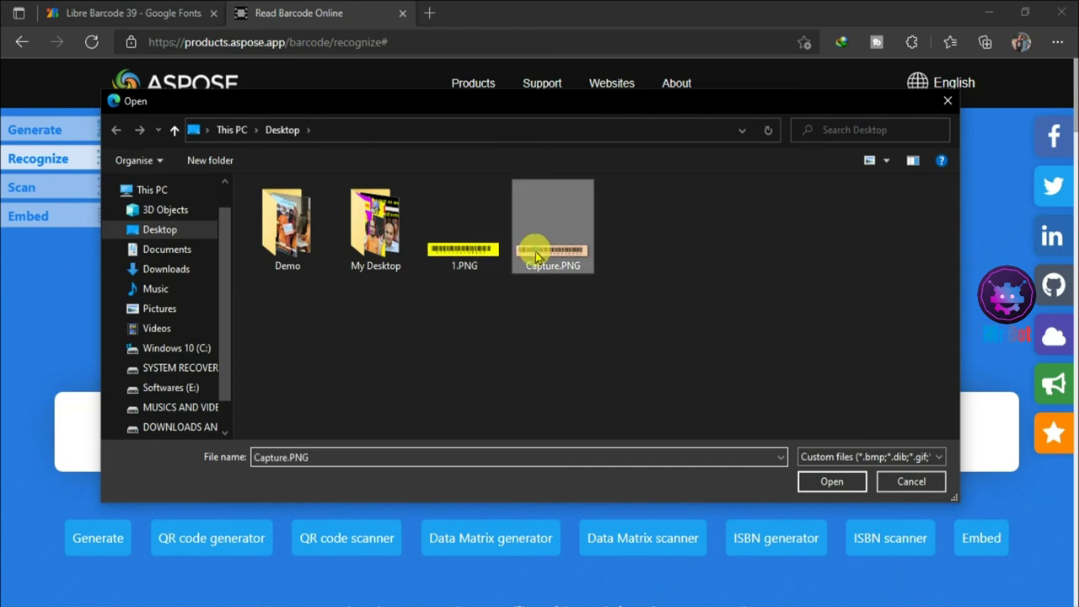
pyautogui.doubleClick(536, 255)
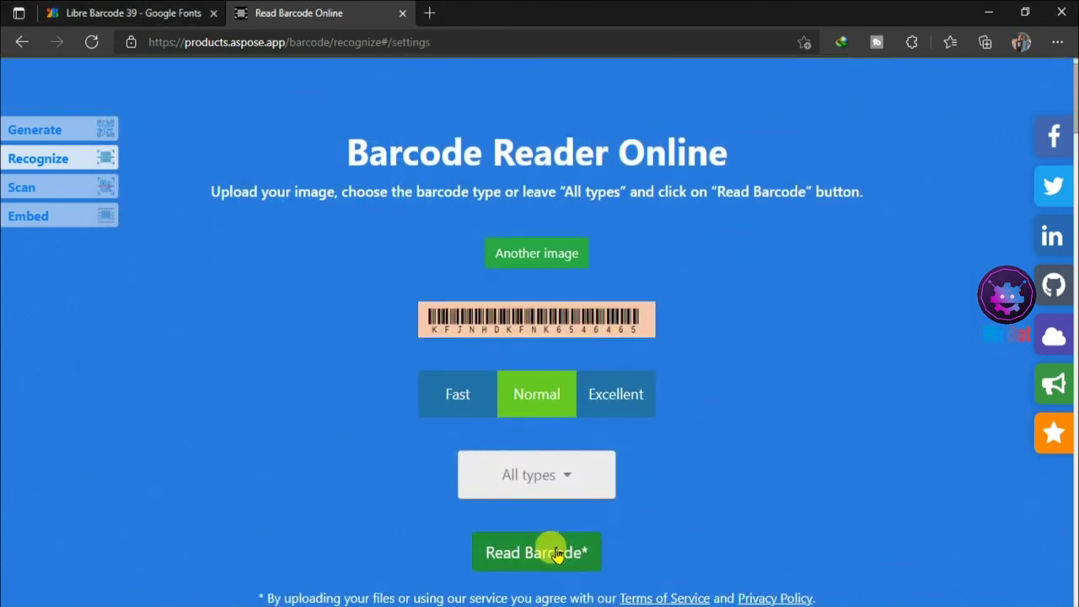
pyautogui.click(556, 554)
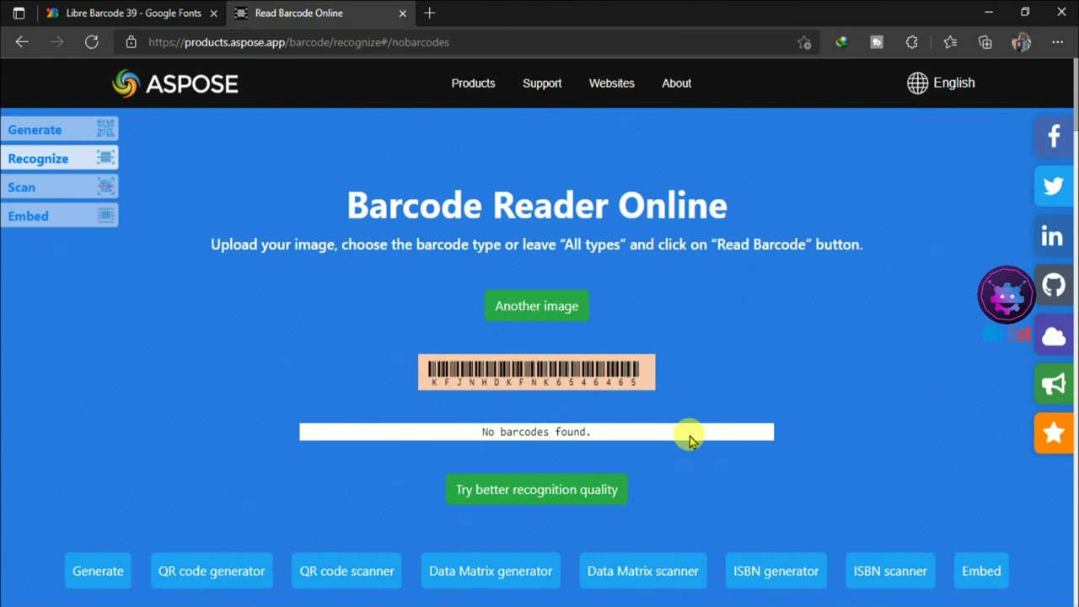
# Step: Upload 1.PNG as another image and read it, decoding Code39Standard OFFICIALMRBOT
pyautogui.click(510, 302)
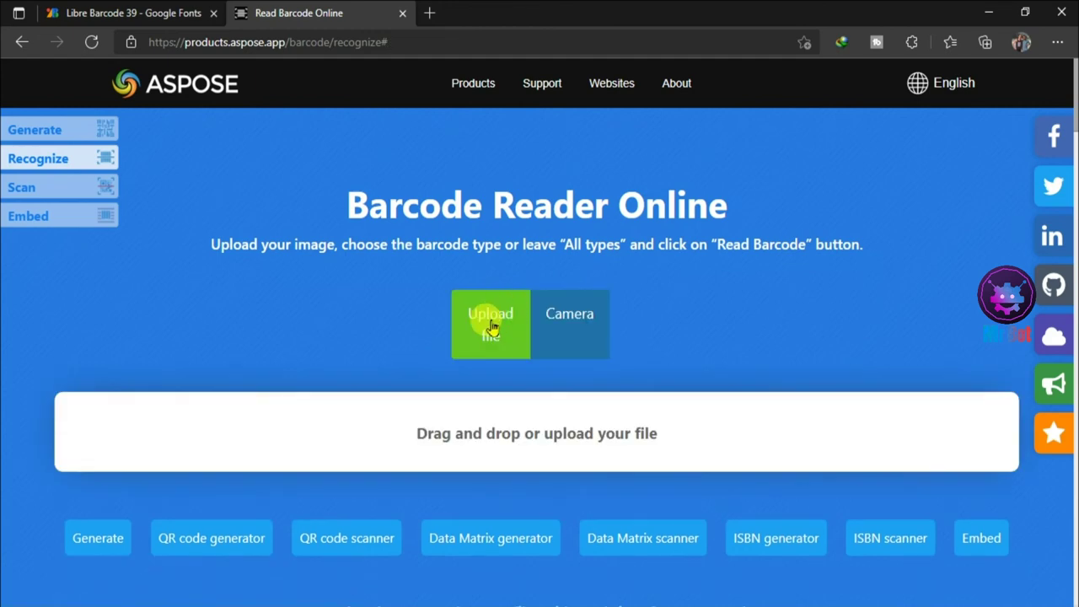
pyautogui.click(494, 327)
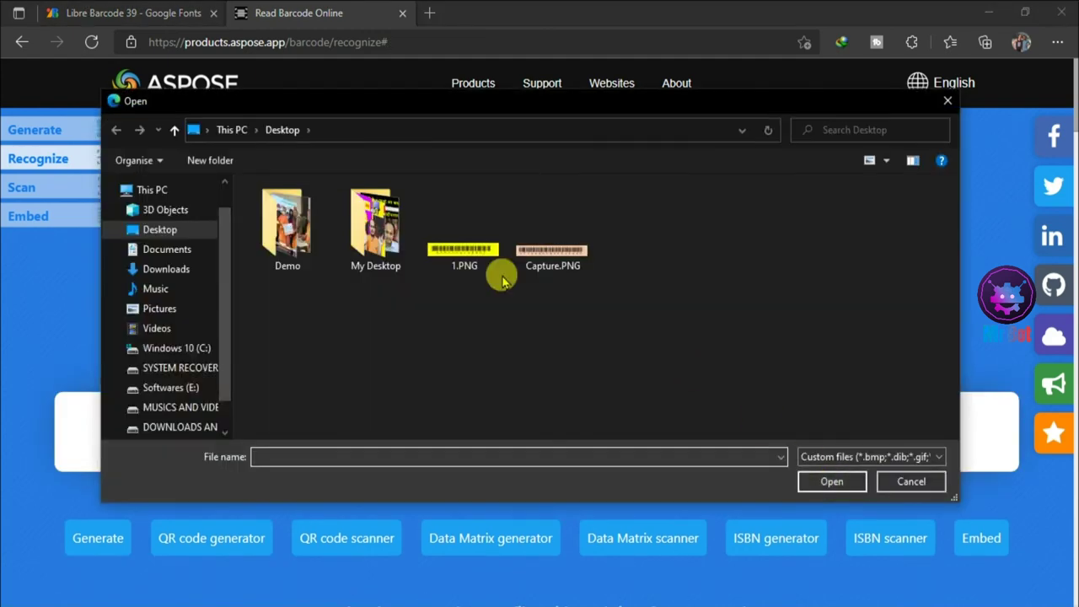
pyautogui.doubleClick(456, 258)
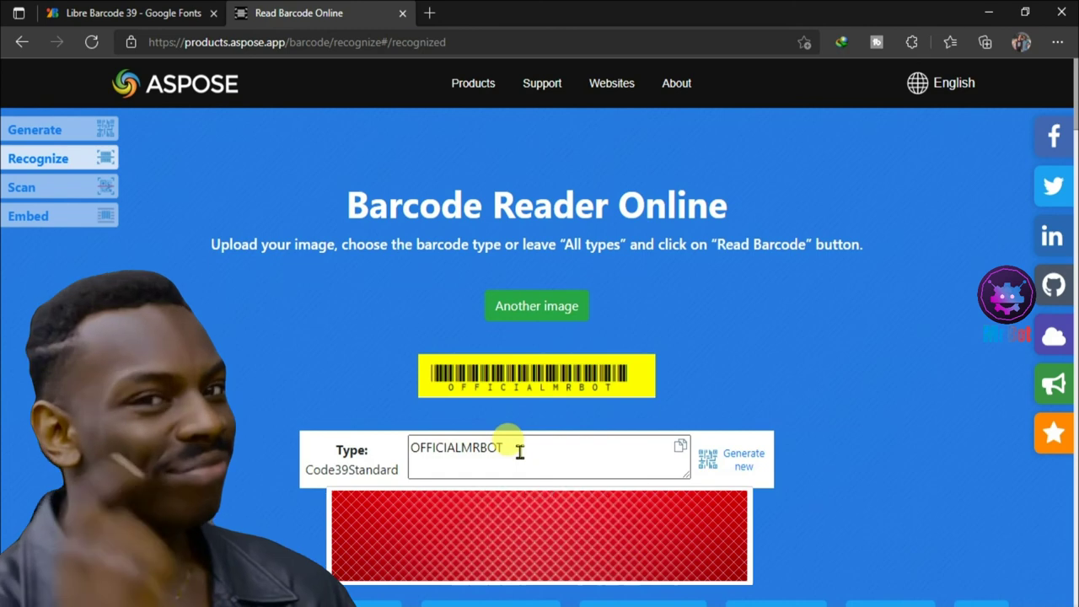
pyautogui.moveTo(518, 450); pyautogui.dragTo(403, 462)
pyautogui.click(472, 449)
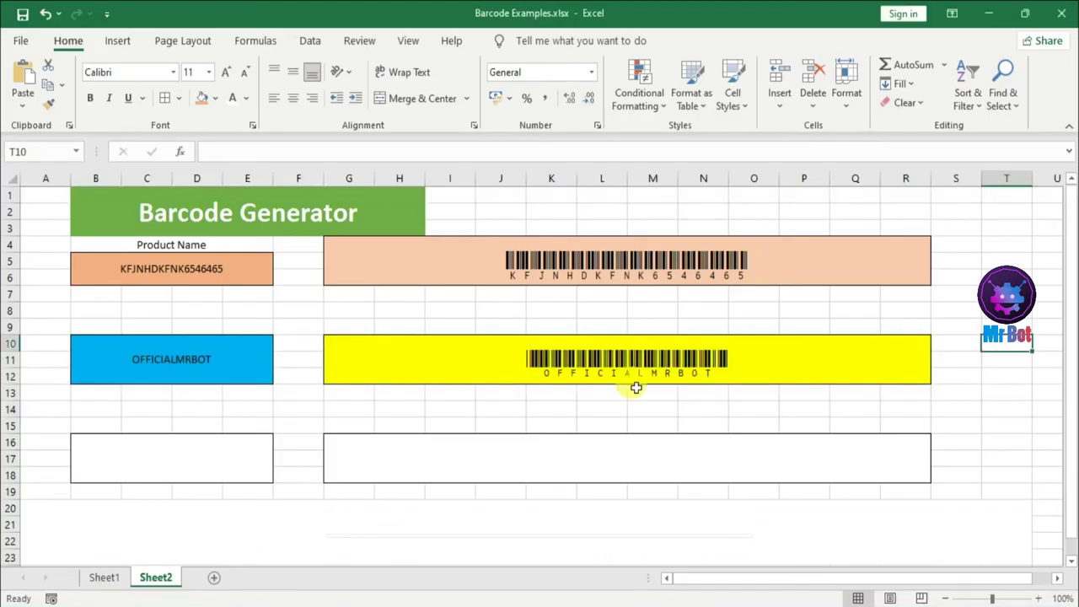
pyautogui.click(787, 354)
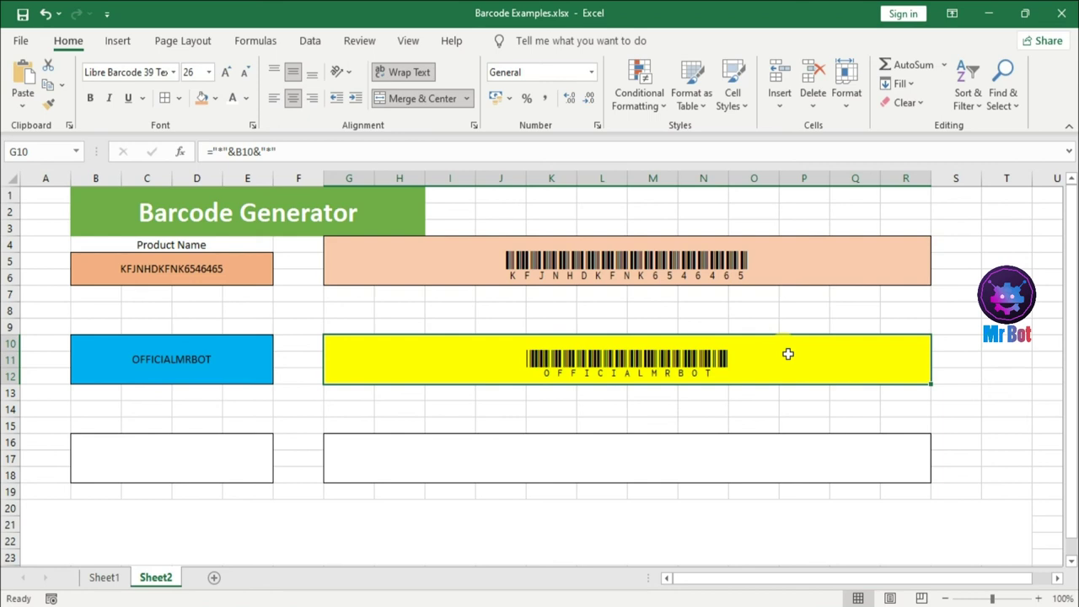
# Step: Replace the product name in B10 with Mr Bot so the yellow barcode encodes MR BOT
pyautogui.click(239, 366)
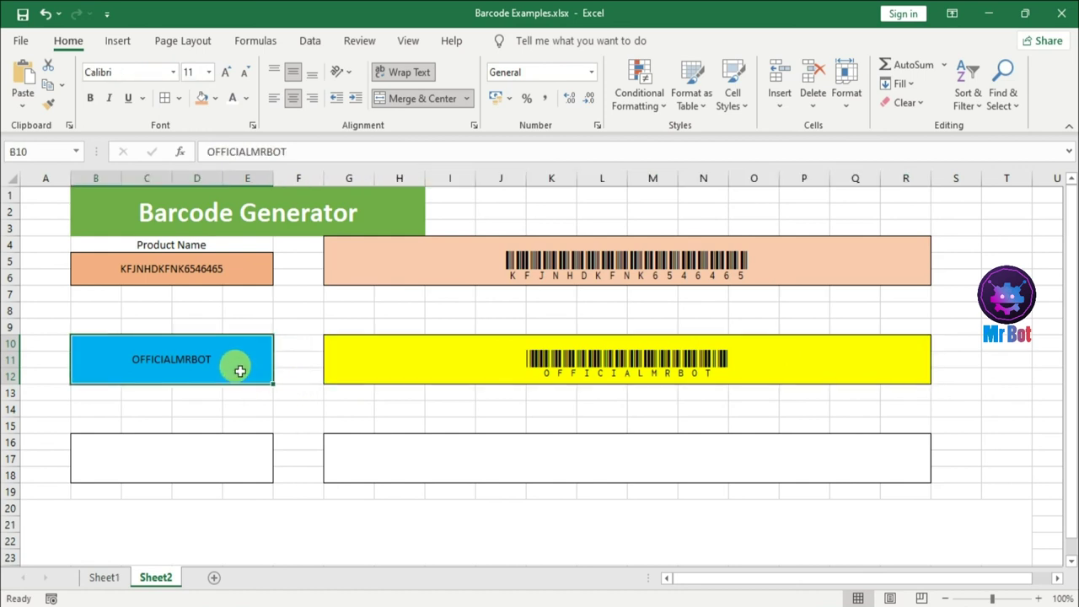
pyautogui.press('BackSpace')
pyautogui.write('Mr Bot')
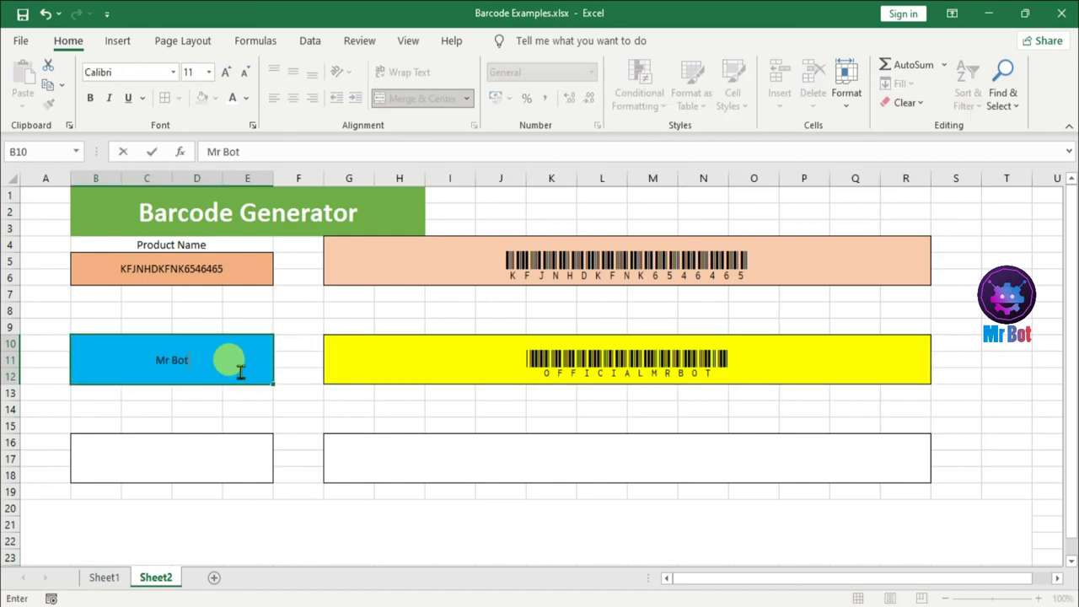
pyautogui.press('Return')
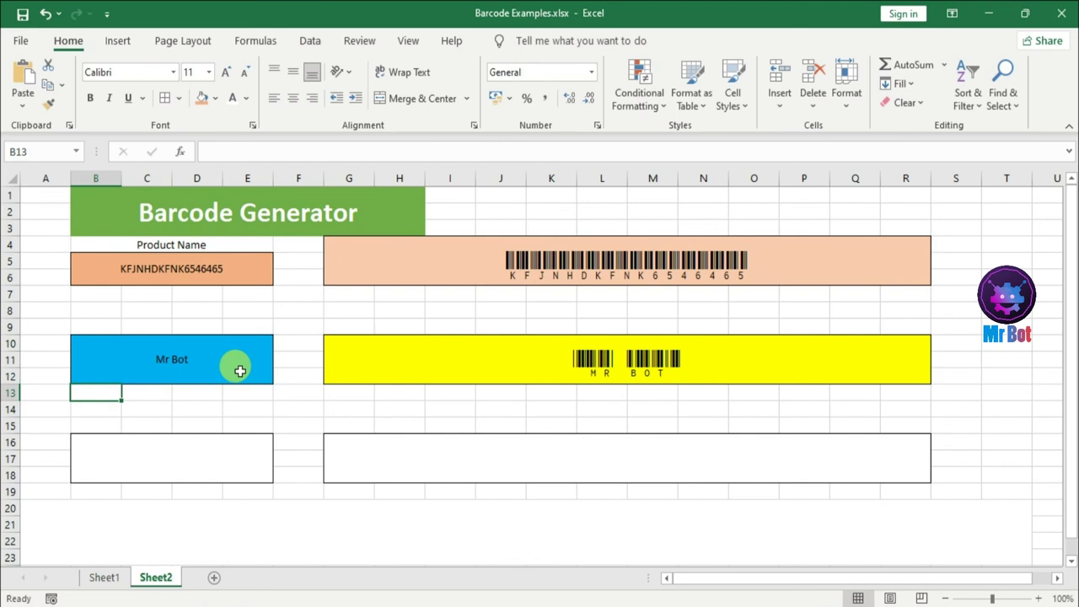